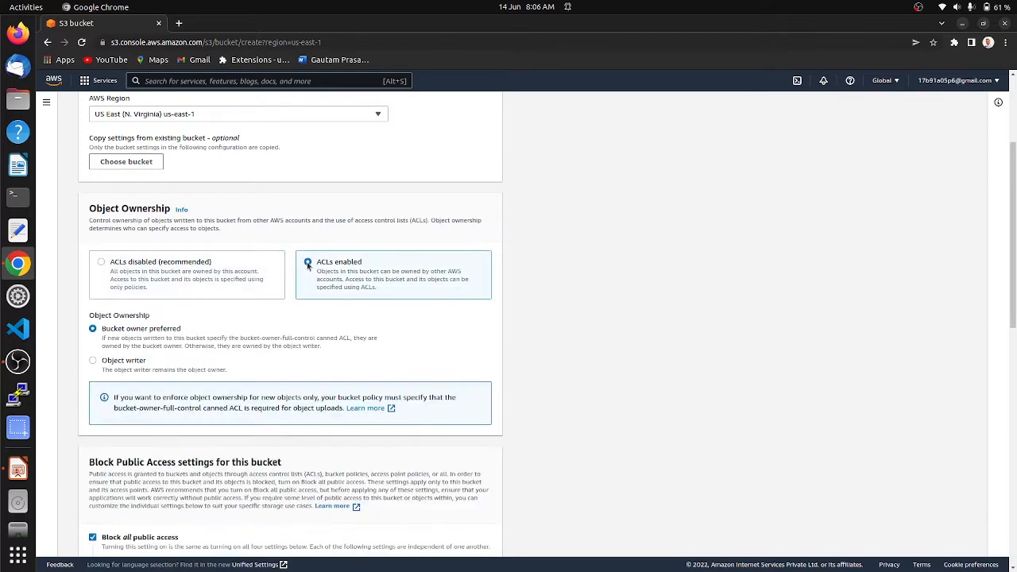
Turn off Block all public access and acknowledge that the bucket may become public
scroll(227, 373, down, 5)
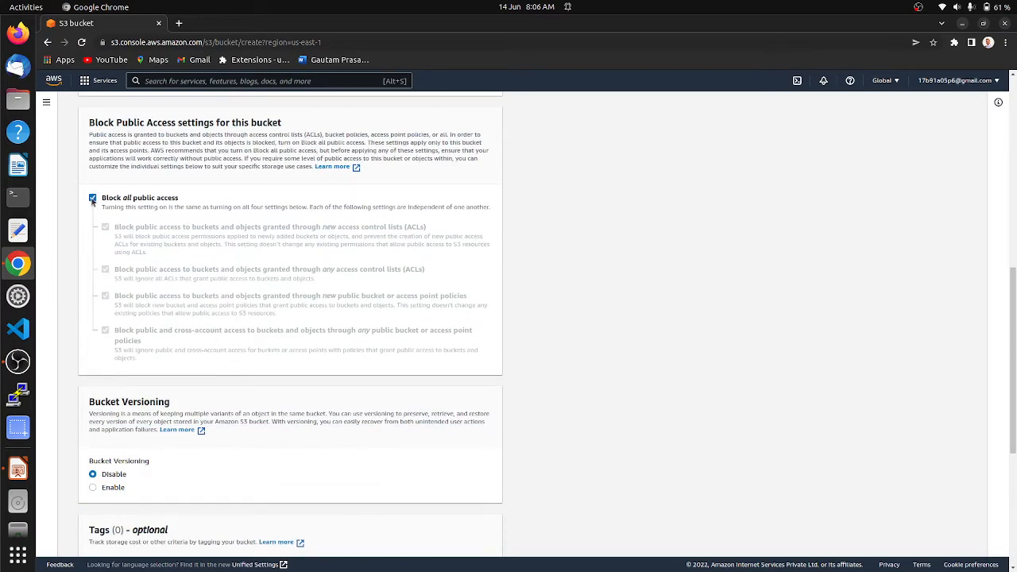
click(92, 199)
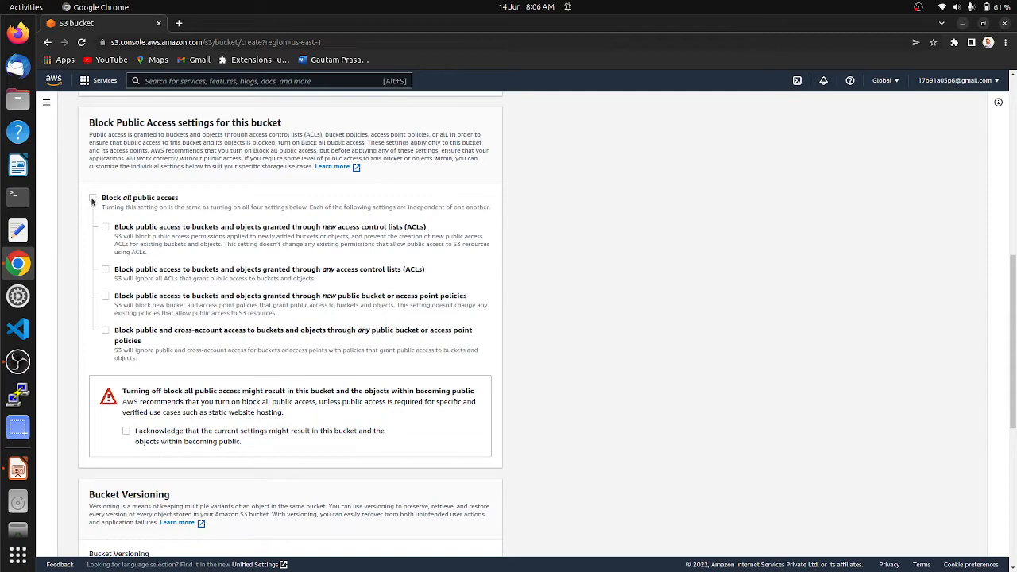
click(127, 433)
scroll(495, 485, down, 6)
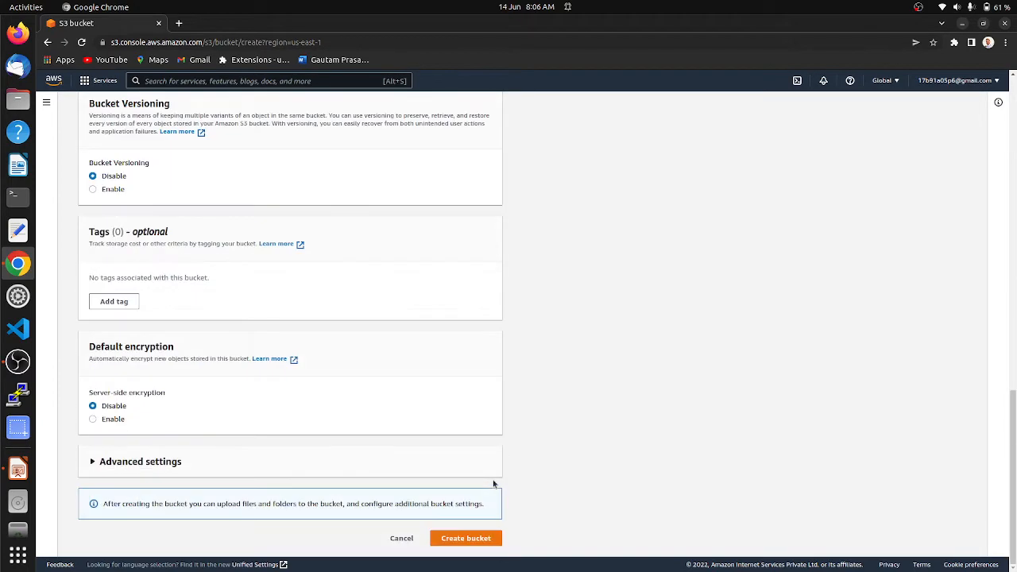
Correct the bucket name to lowercase staticwebsite123424654 and create the bucket
click(464, 538)
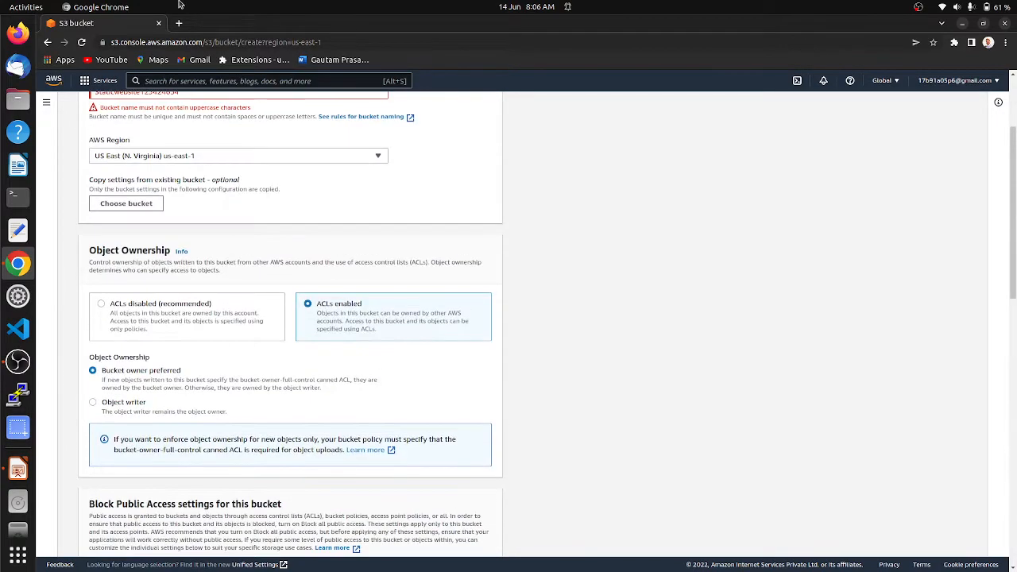
scroll(235, 134, up, 1)
scroll(235, 134, up, 1)
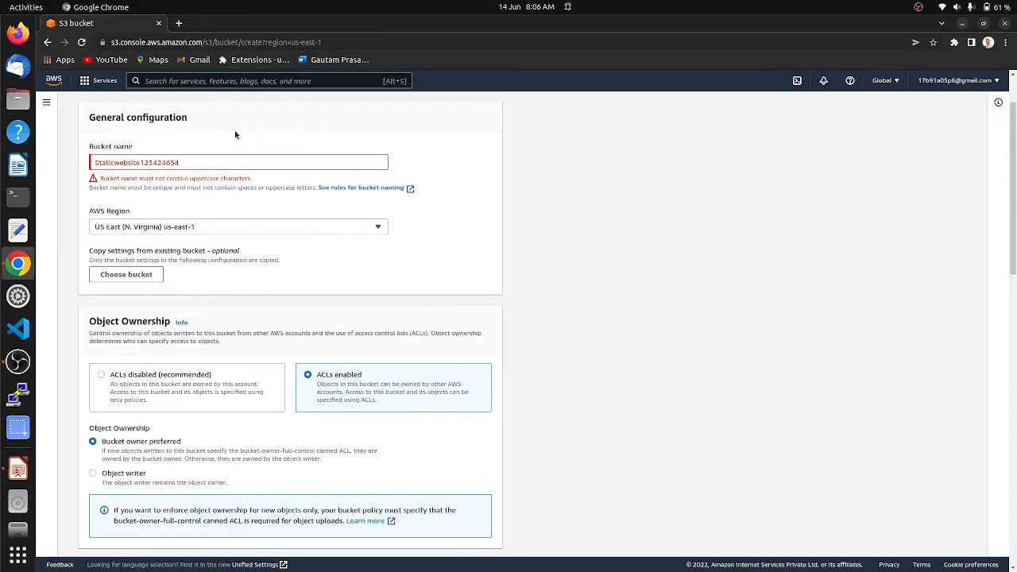
click(181, 160)
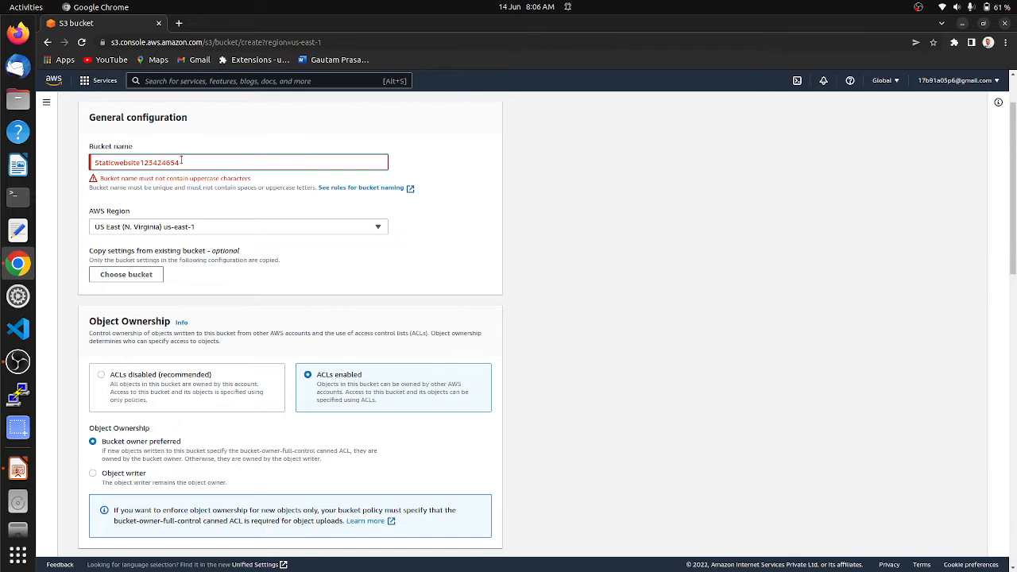
drag(181, 160, 91, 158)
text(s)
scroll(472, 476, down, 15)
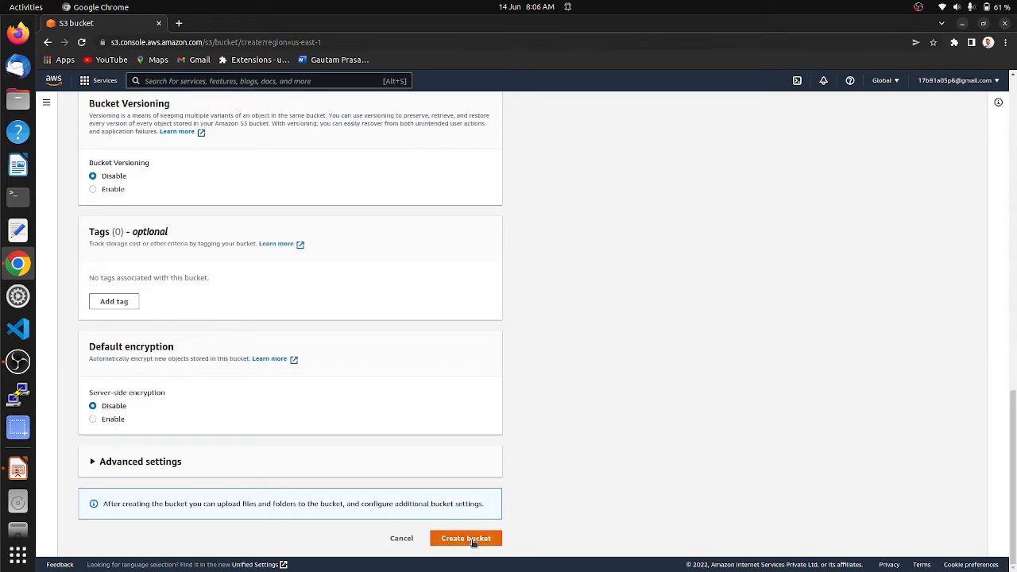
click(466, 538)
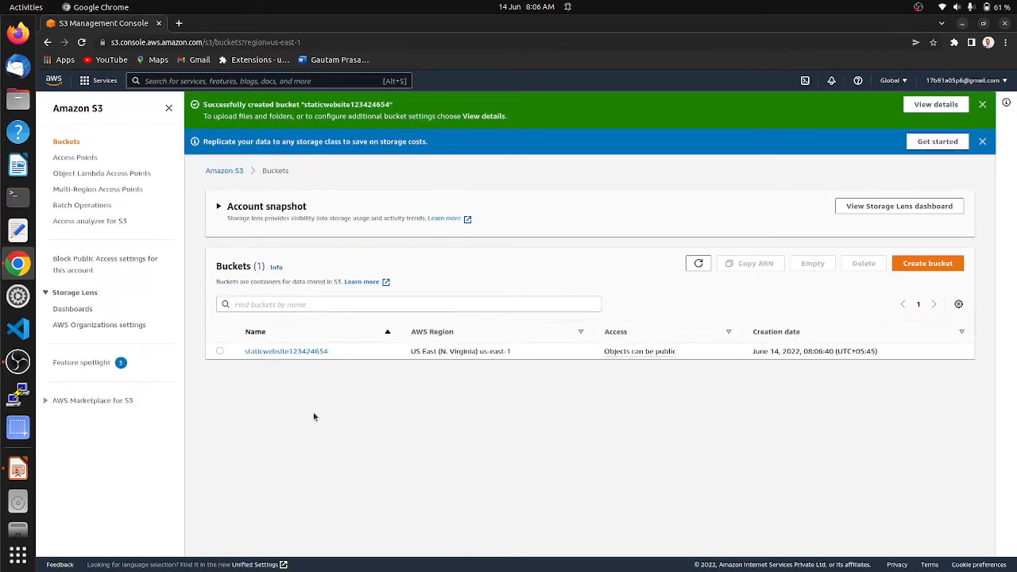
Open the new staticwebsite123424654 bucket, glance at the deployment steps slide, and return
click(286, 352)
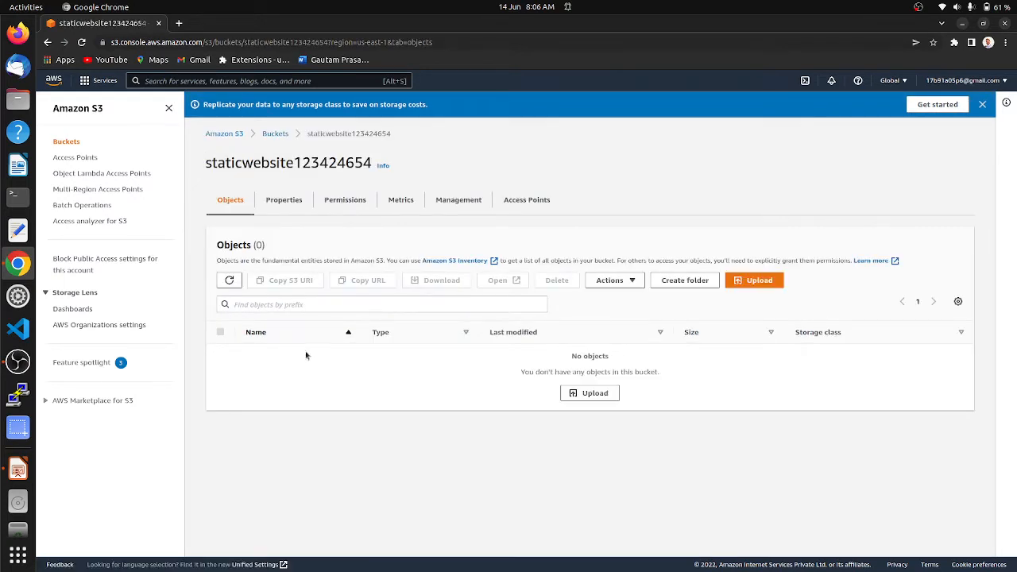
click(17, 468)
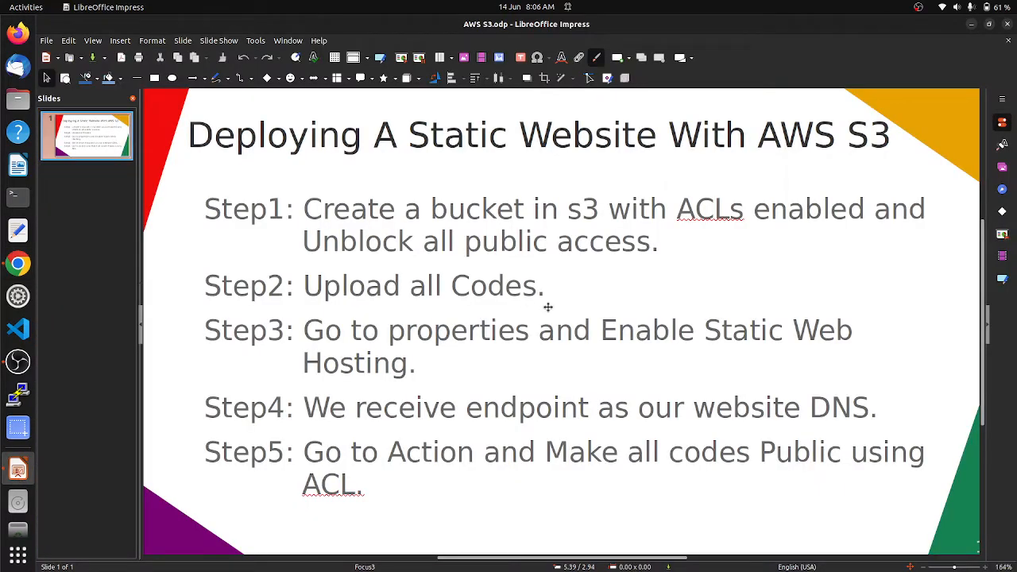
click(11, 267)
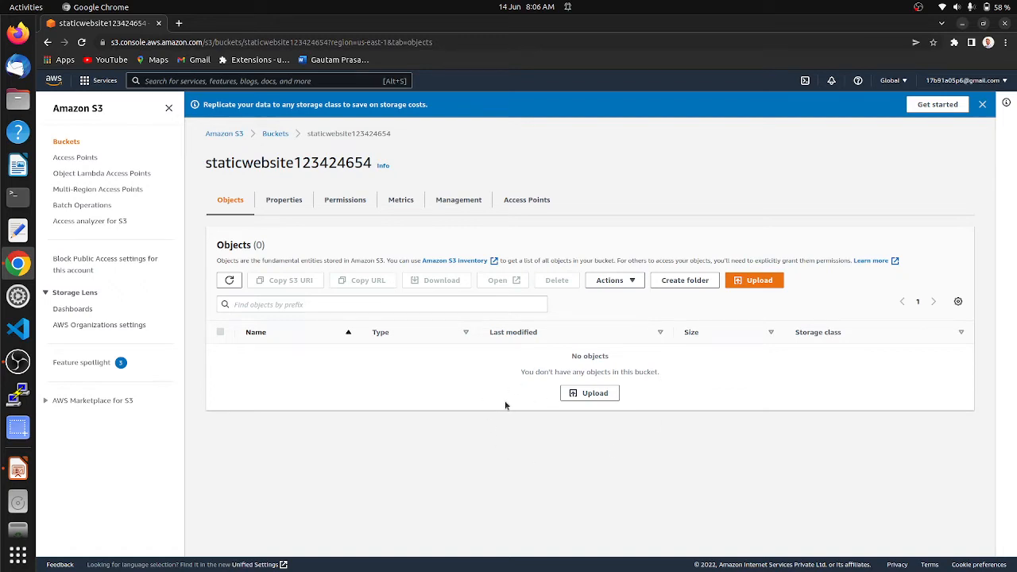
Upload the four BWing pages (about, contact, index, service .html; 60.2 KB) to the bucket
click(598, 394)
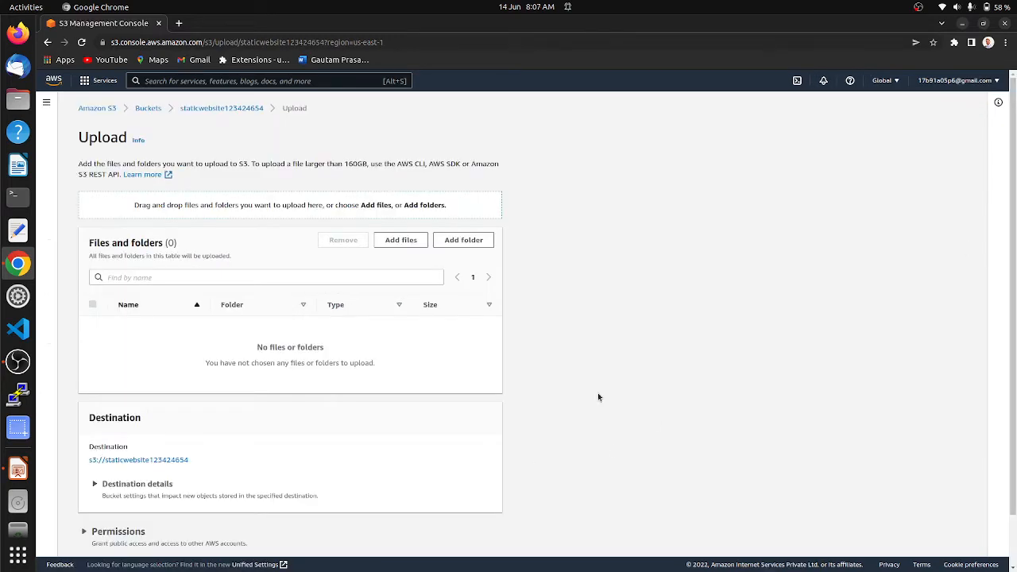
click(408, 241)
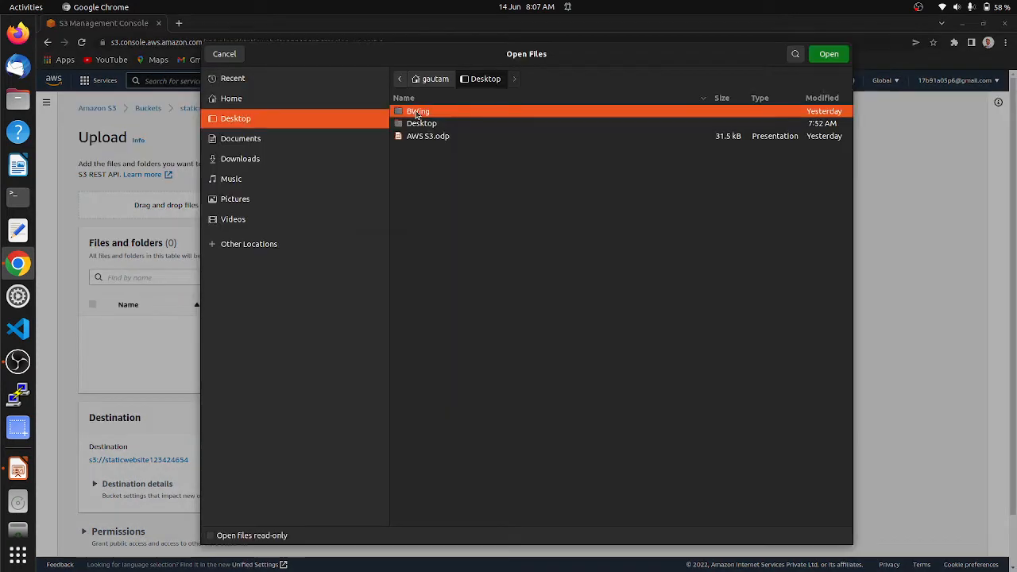
double_click(414, 110)
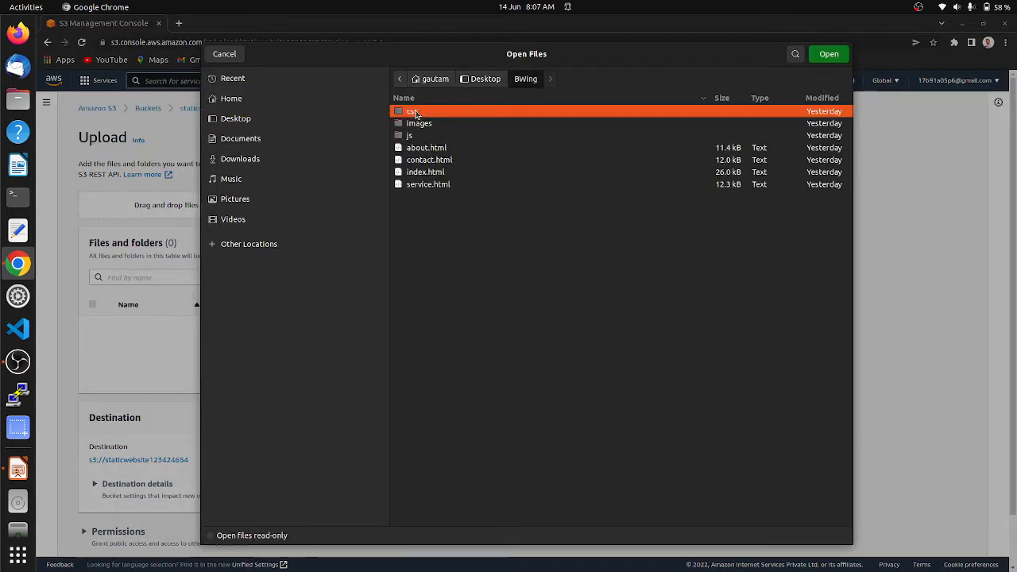
click(435, 149)
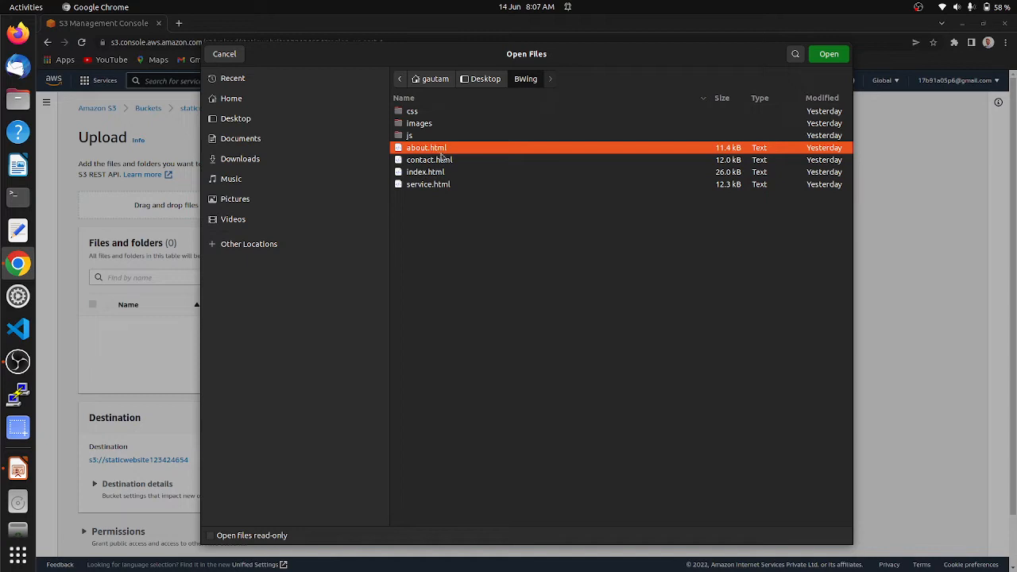
ctrl+click(441, 160)
ctrl+click(435, 172)
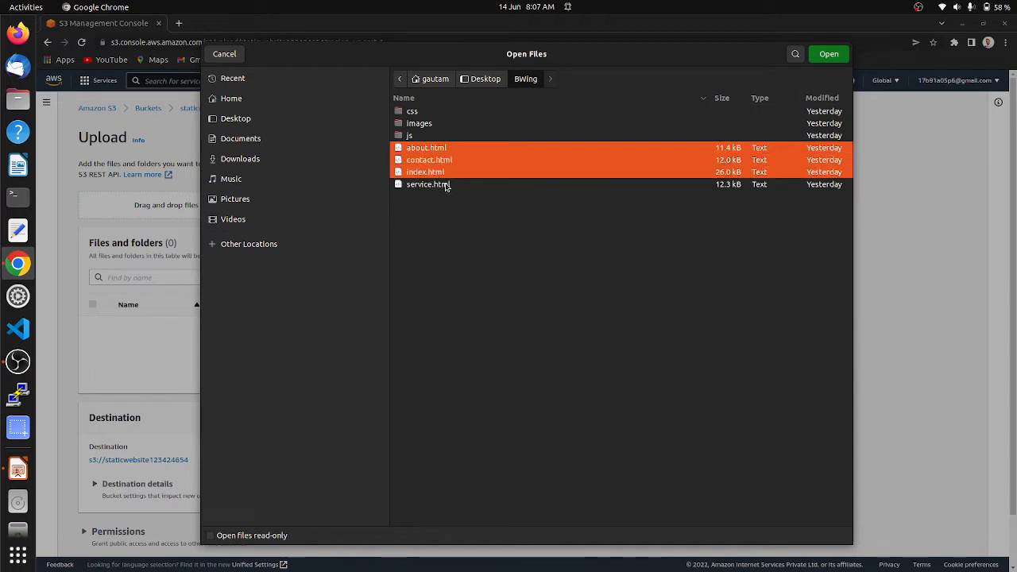
ctrl+click(446, 185)
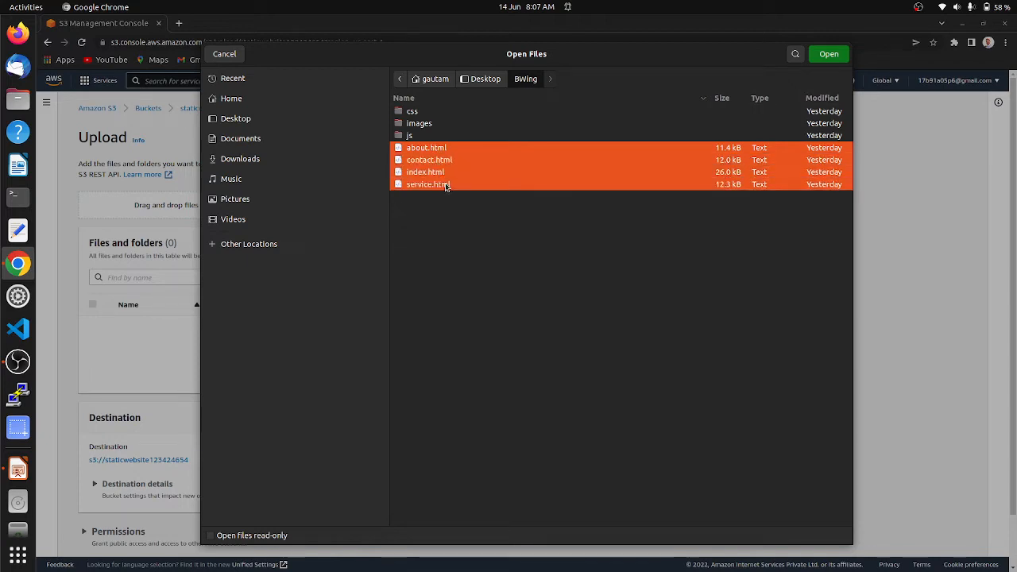
click(827, 56)
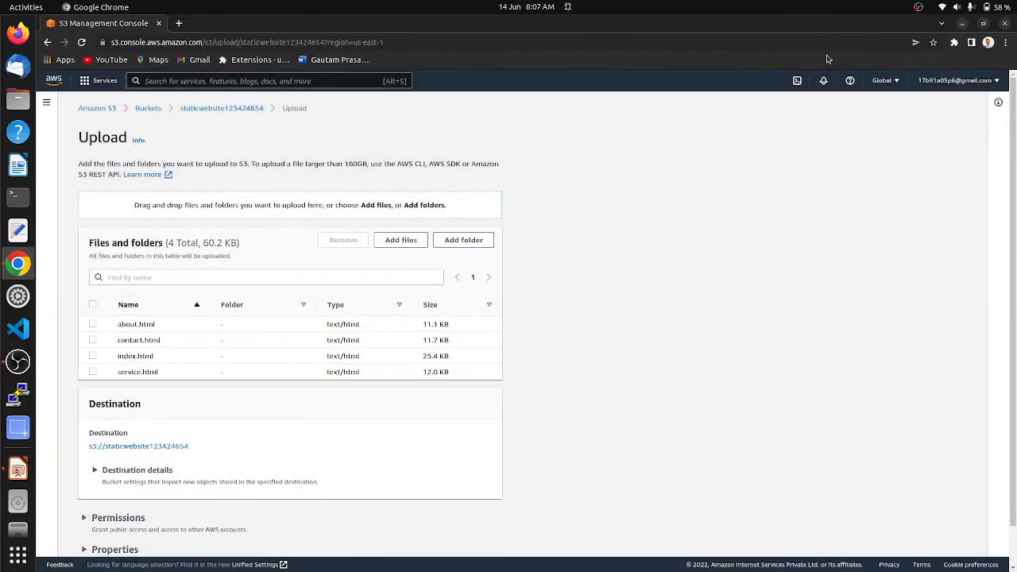
scroll(255, 375, down, 1)
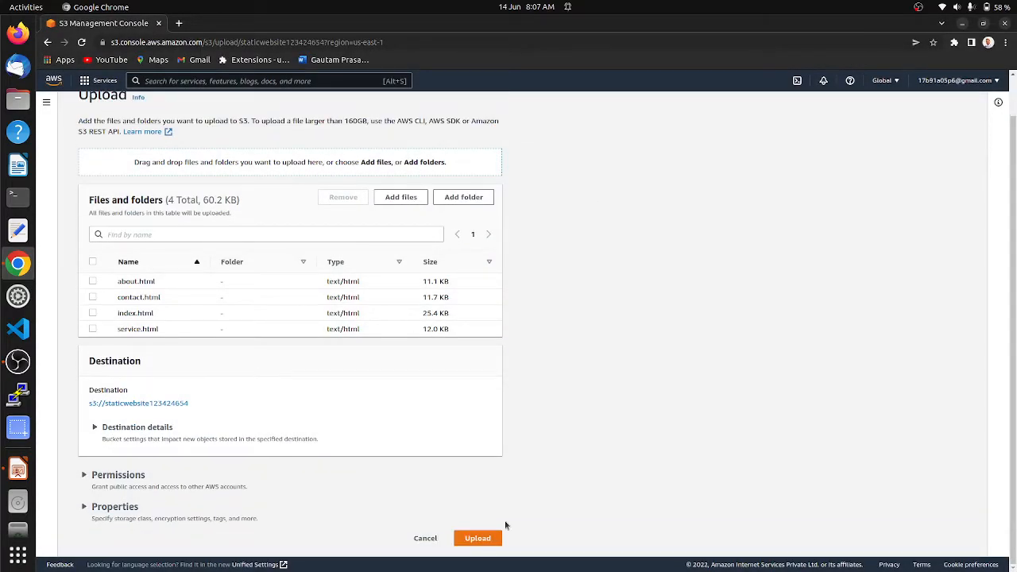
click(485, 540)
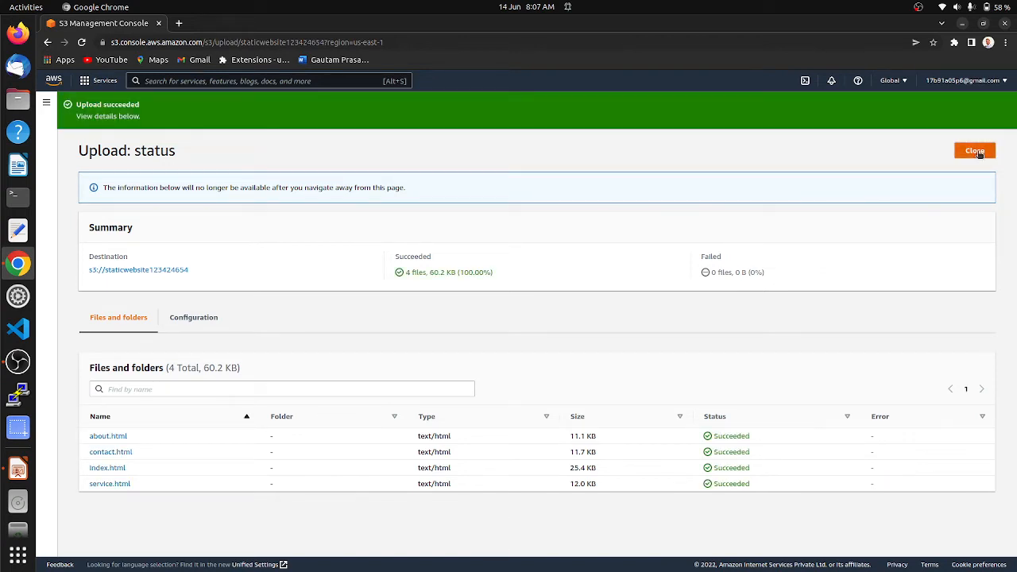
click(975, 151)
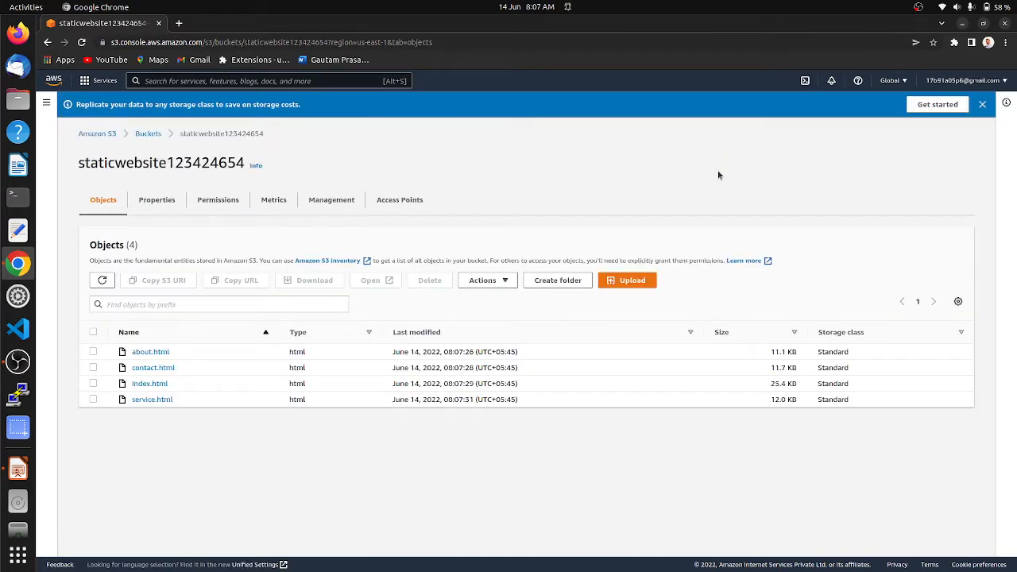
Upload the css folder with bootstrap, responsive and style stylesheets (204.5 KB) to the bucket
click(641, 283)
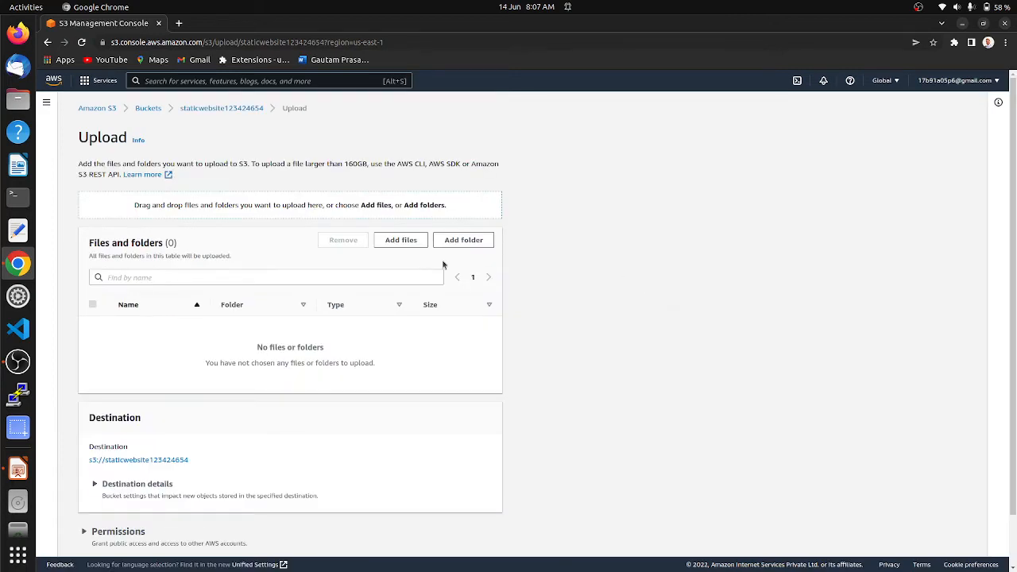
click(464, 240)
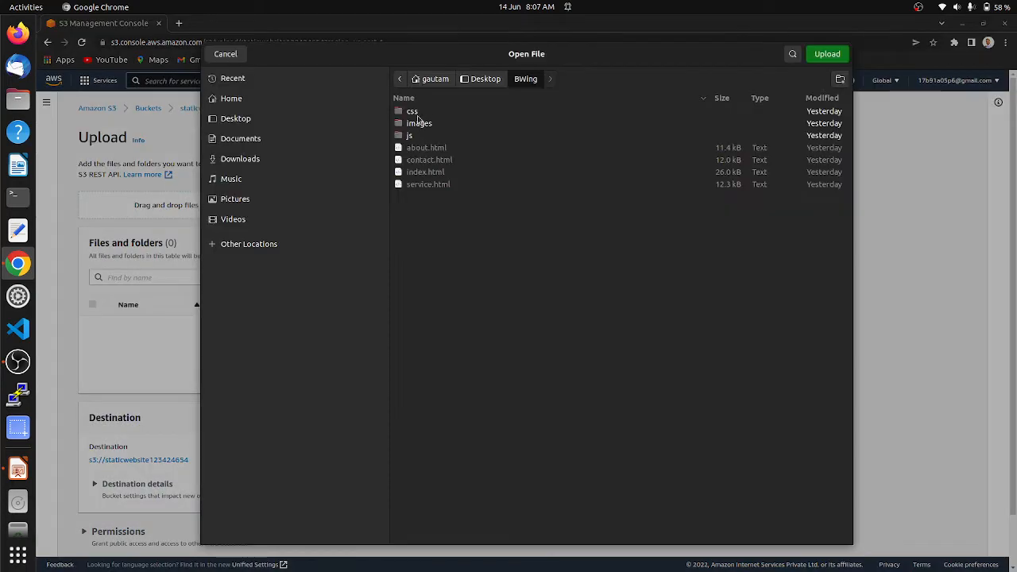
click(414, 112)
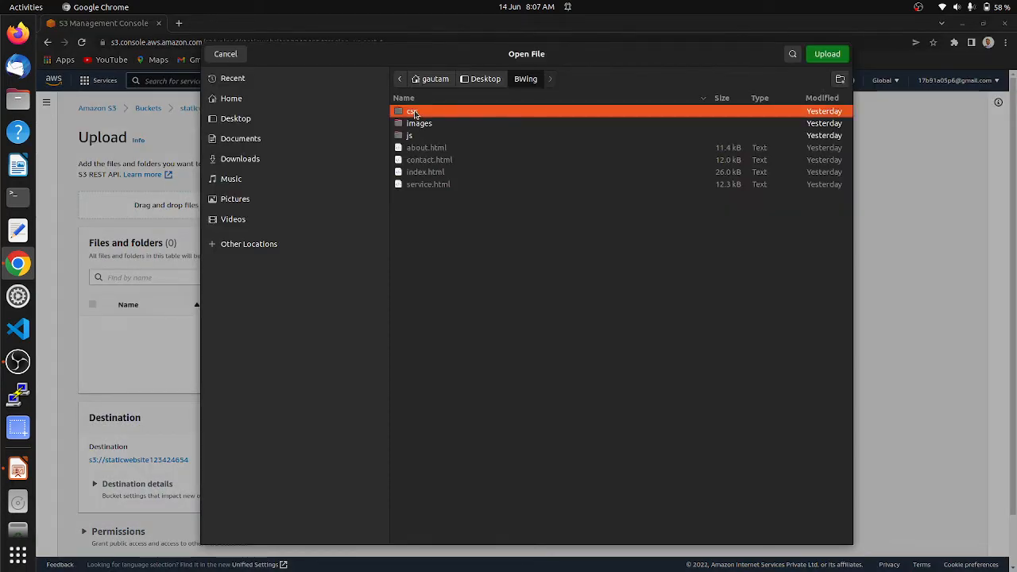
click(826, 55)
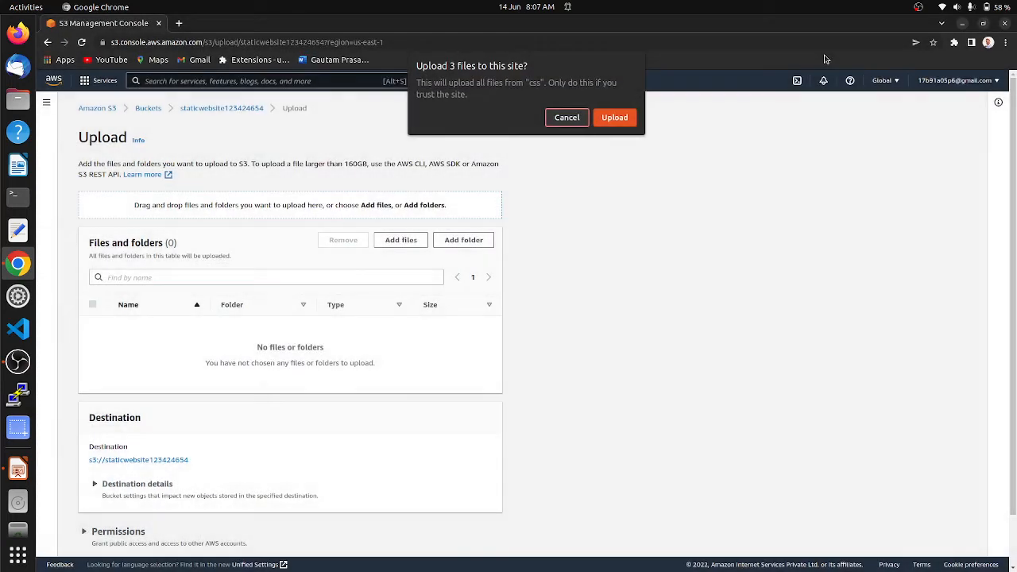
click(612, 117)
scroll(588, 298, down, 3)
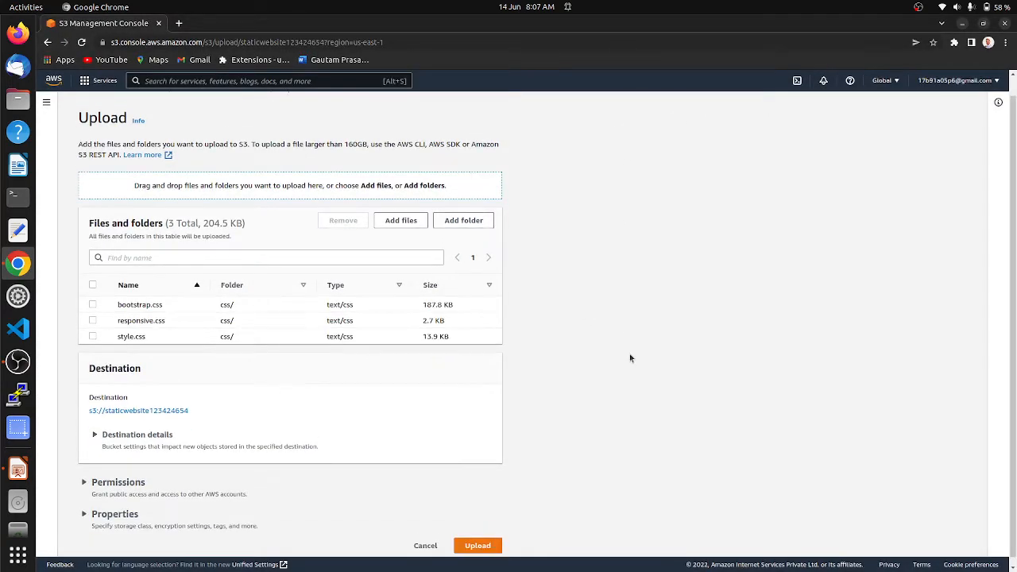
click(478, 548)
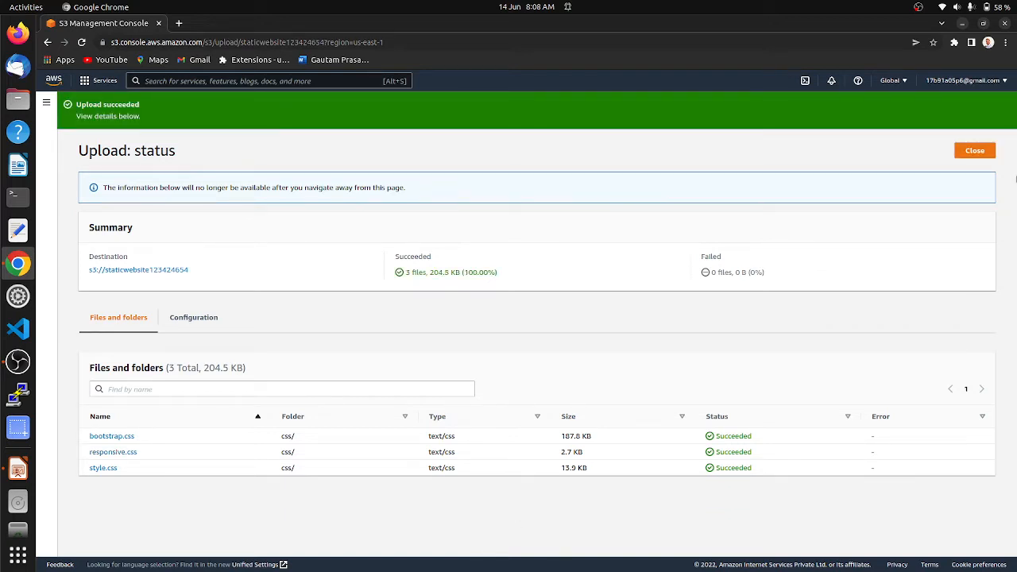
click(973, 151)
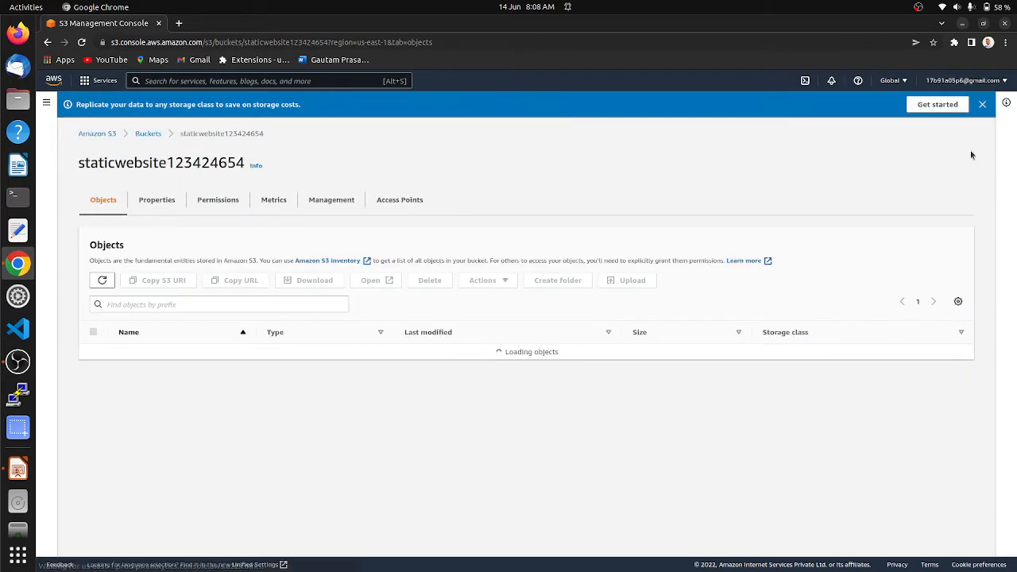
Upload the images folder with its 24 PNG files (757.6 KB) to the bucket
click(632, 282)
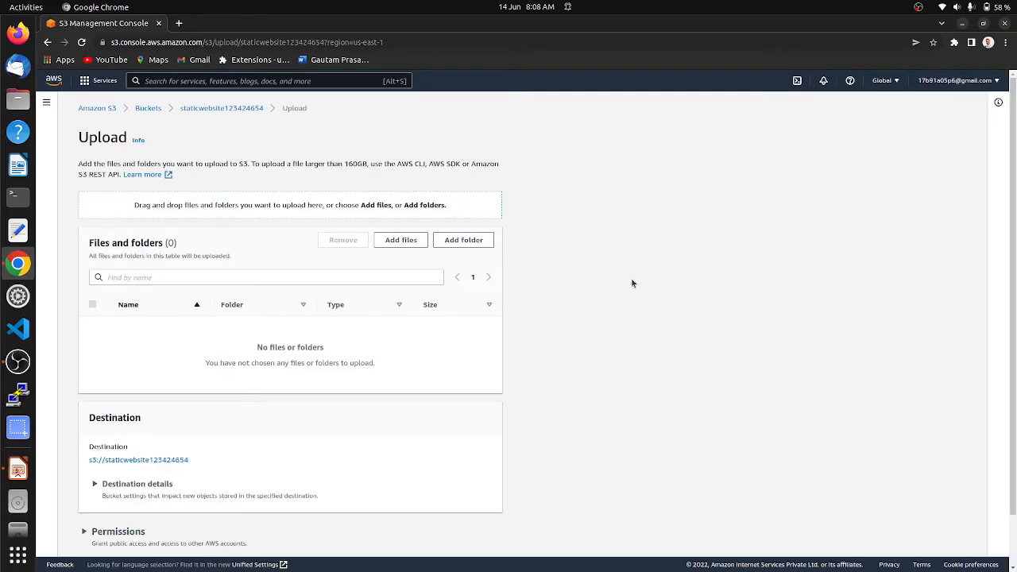
click(474, 243)
click(415, 125)
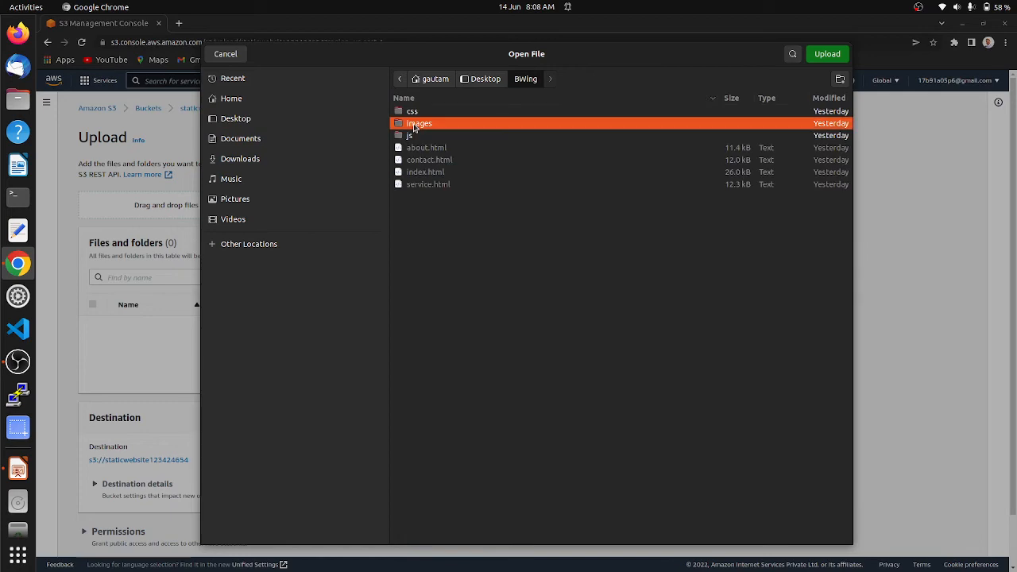
click(828, 55)
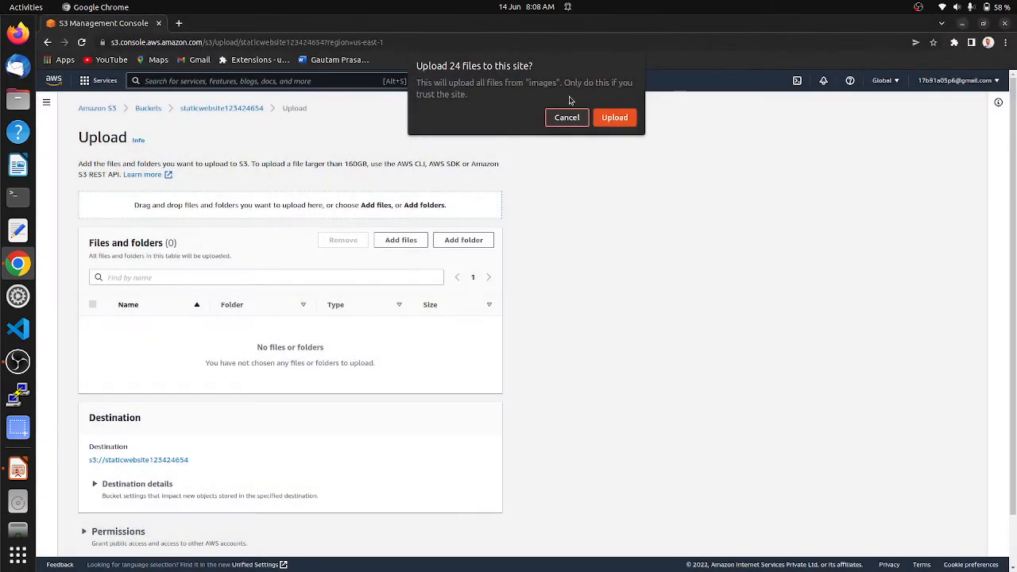
click(622, 113)
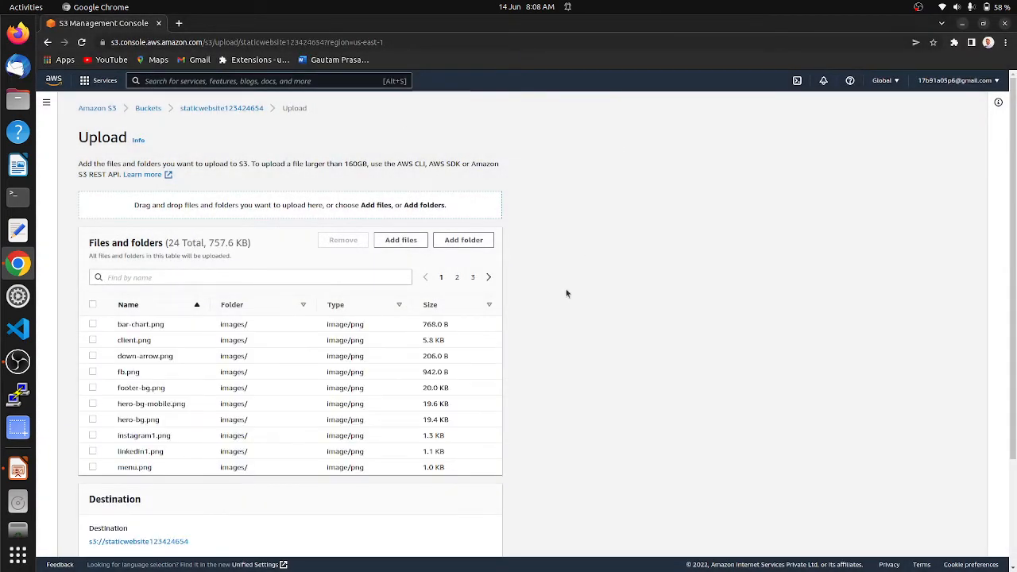
scroll(566, 291, down, 3)
click(477, 543)
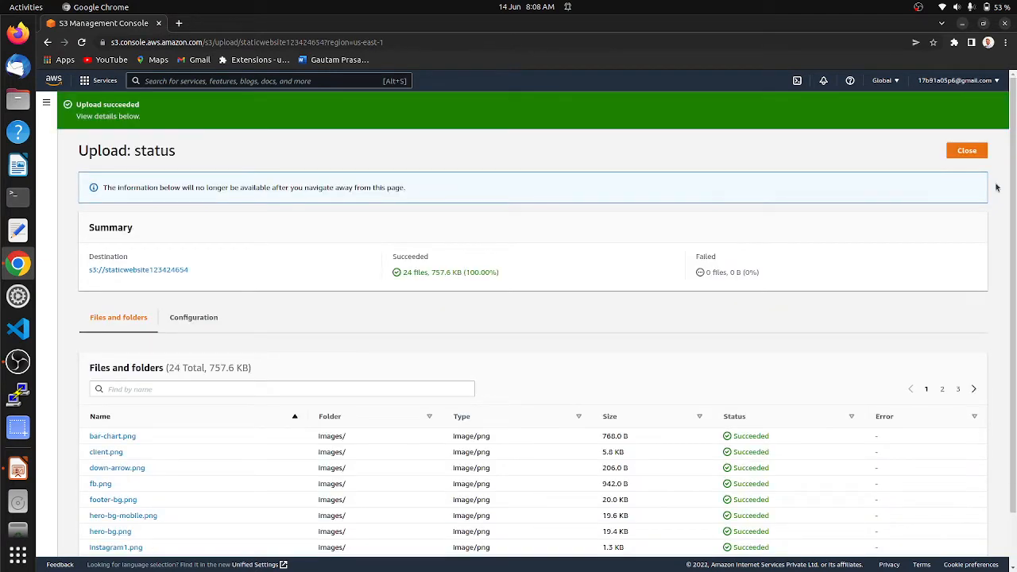
click(967, 152)
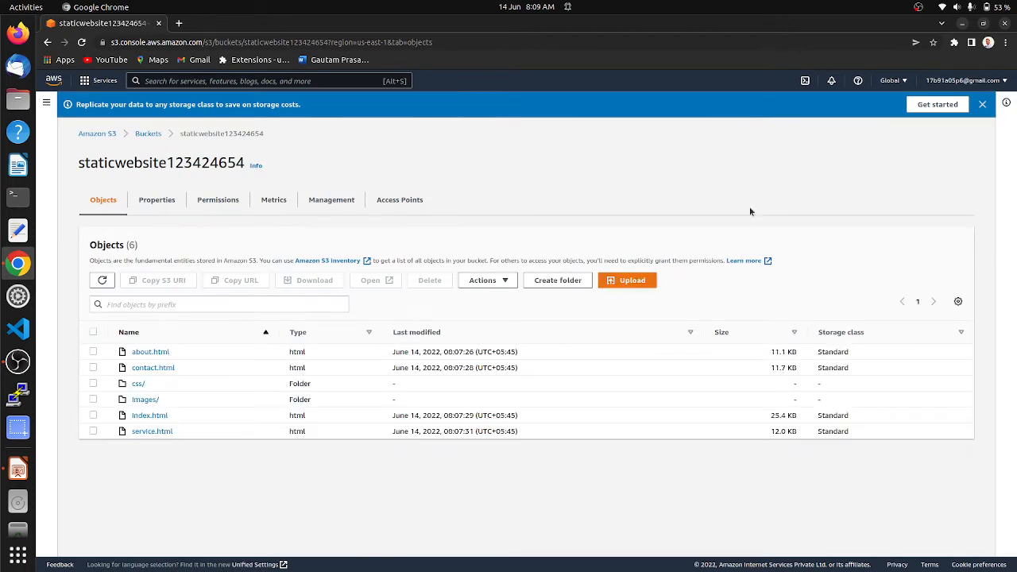
Upload the js folder (bootstrap.js, jquery-3.4.1.min.js) to the bucket, then check the slides and return
click(632, 286)
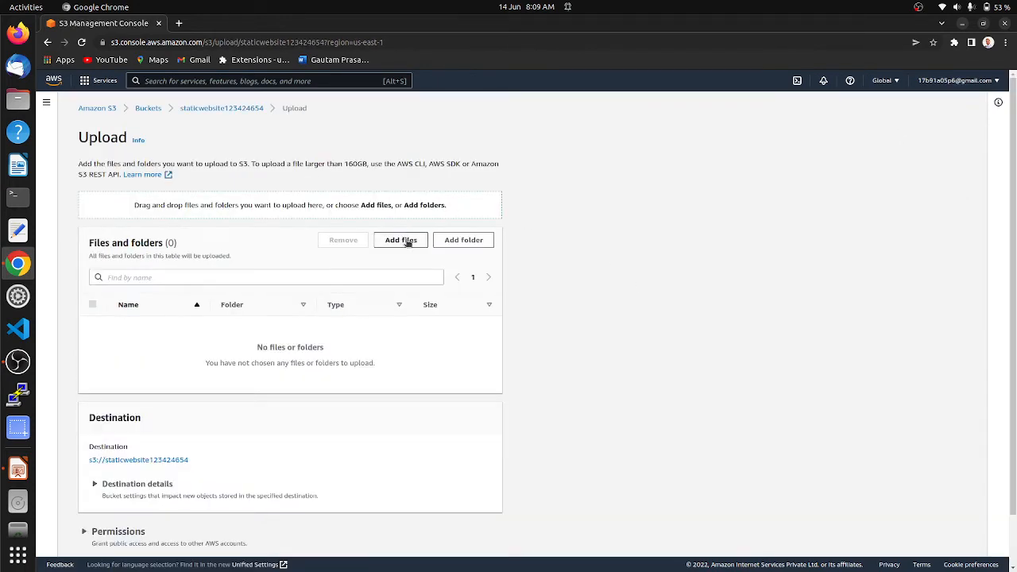
click(461, 242)
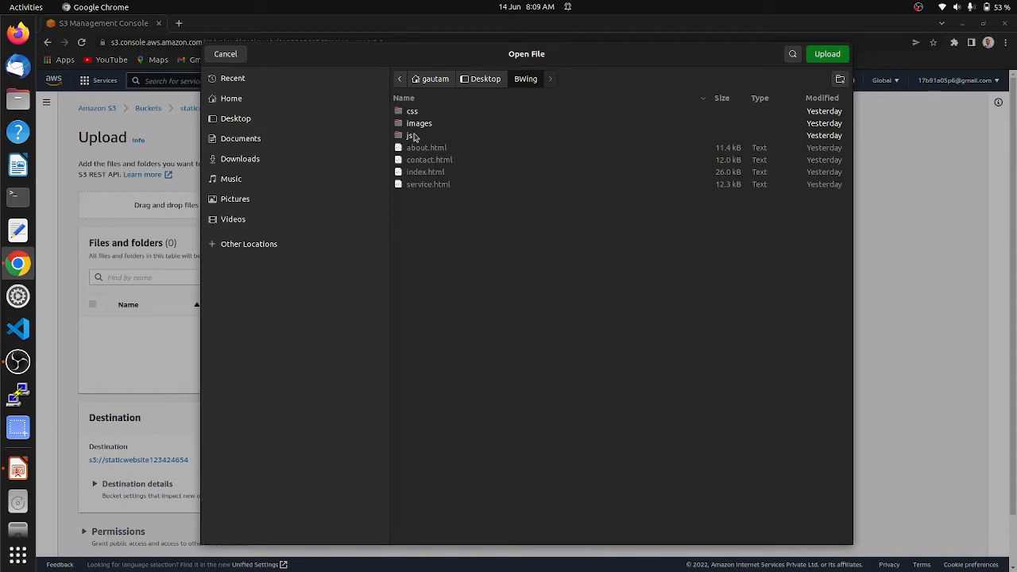
click(413, 136)
click(827, 54)
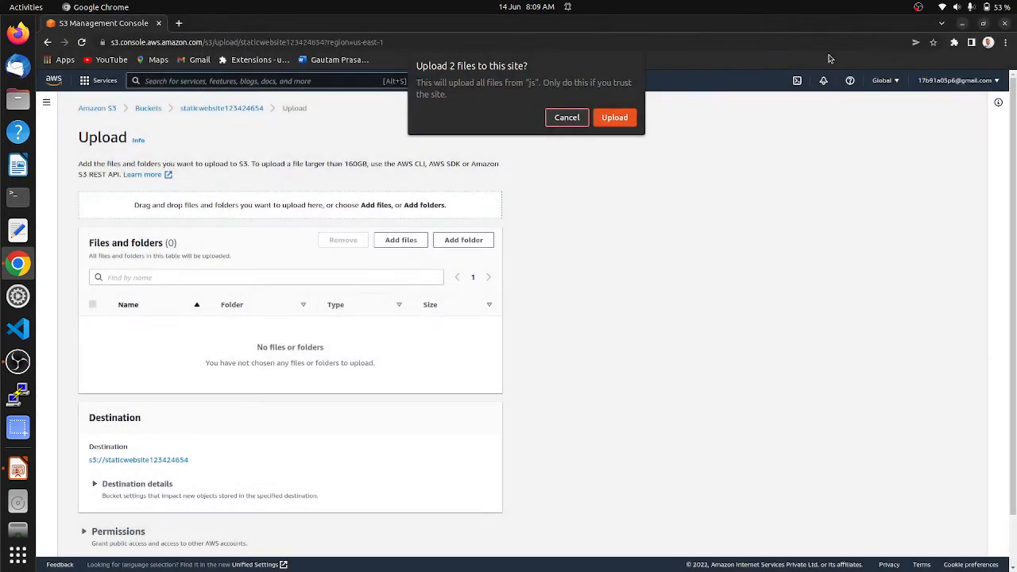
click(623, 114)
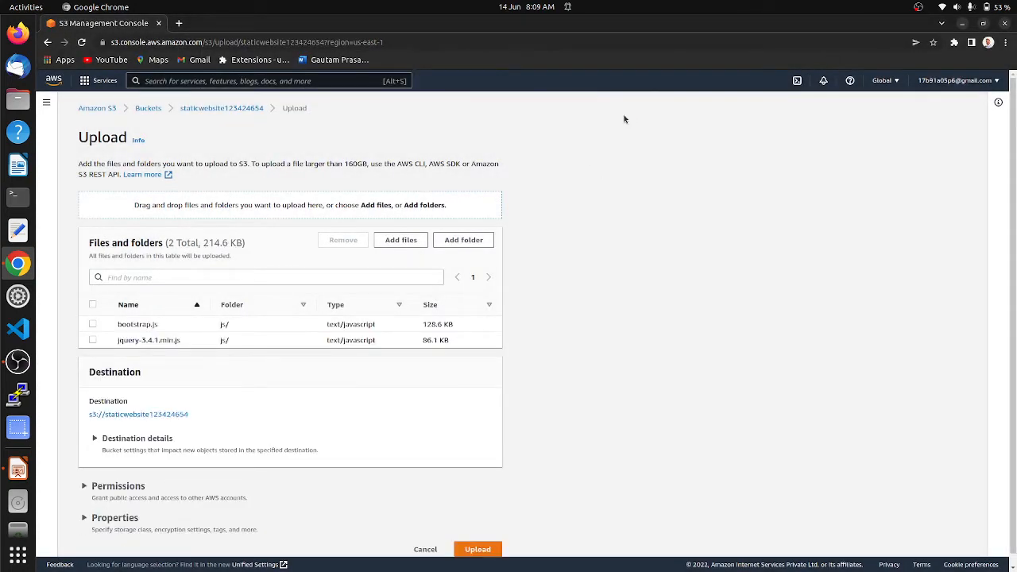
scroll(603, 448, down, 1)
click(499, 537)
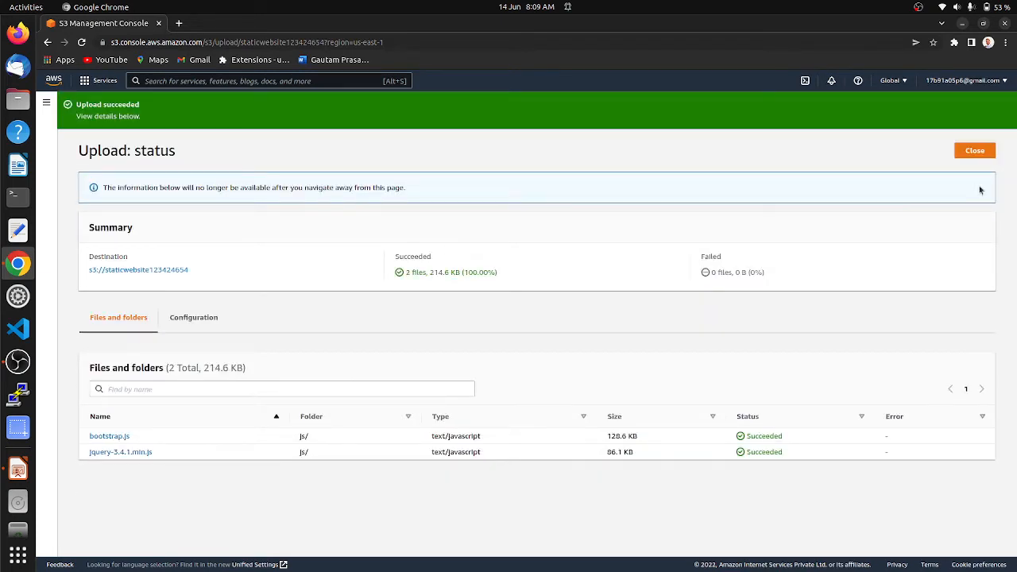
click(975, 151)
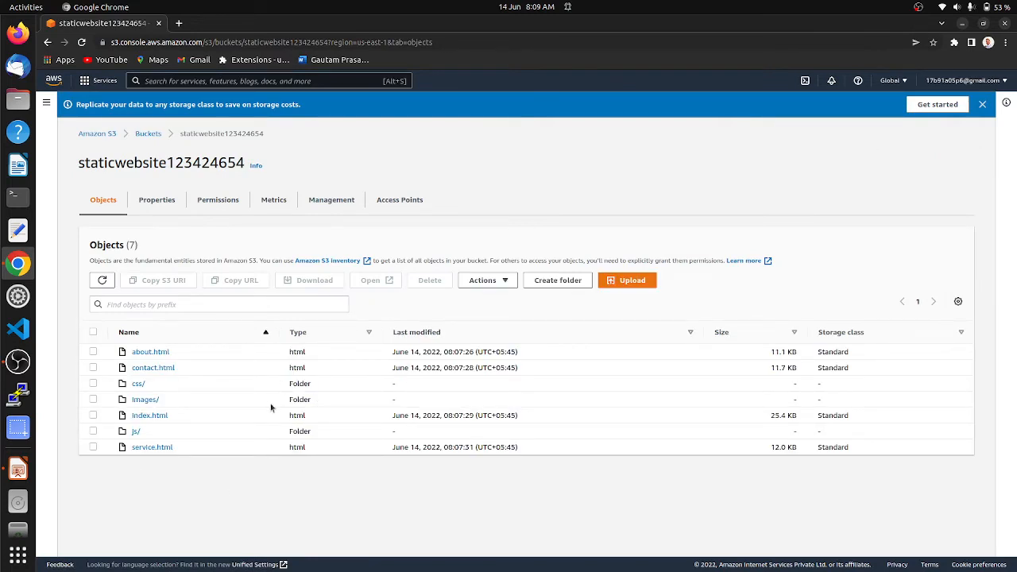
click(18, 472)
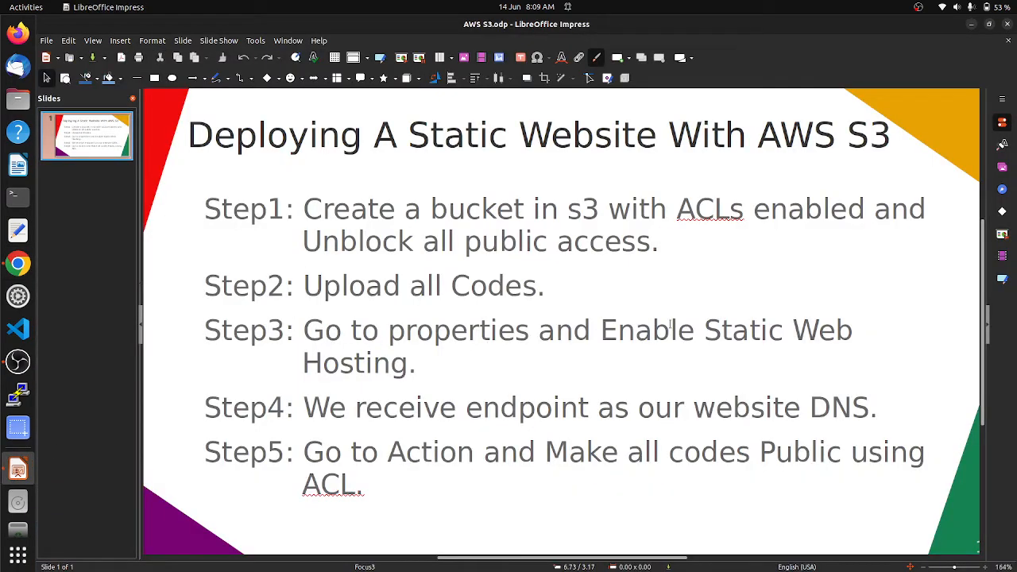
click(18, 265)
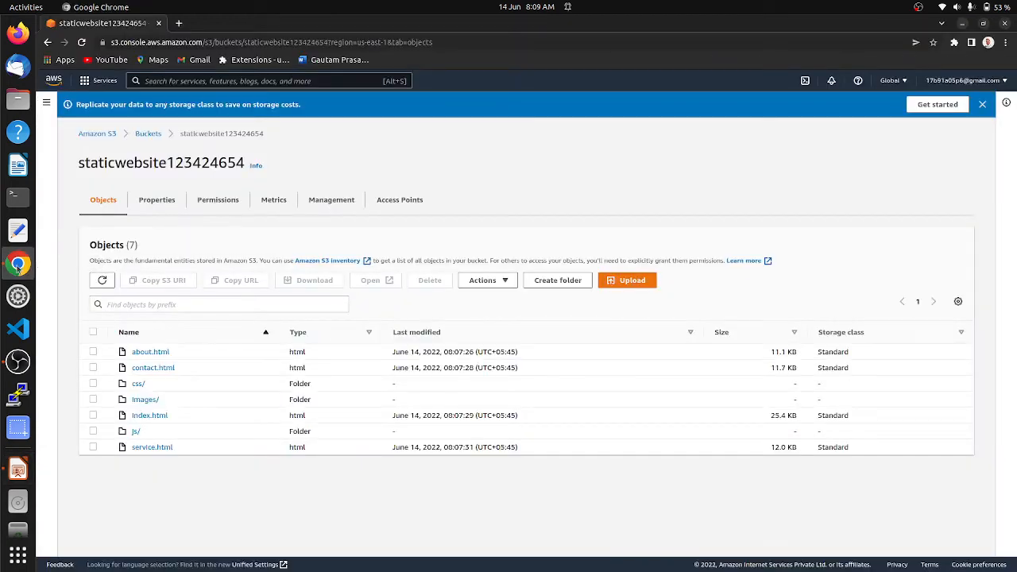
Go to the bucket's Properties and edit the Static website hosting setting
click(158, 201)
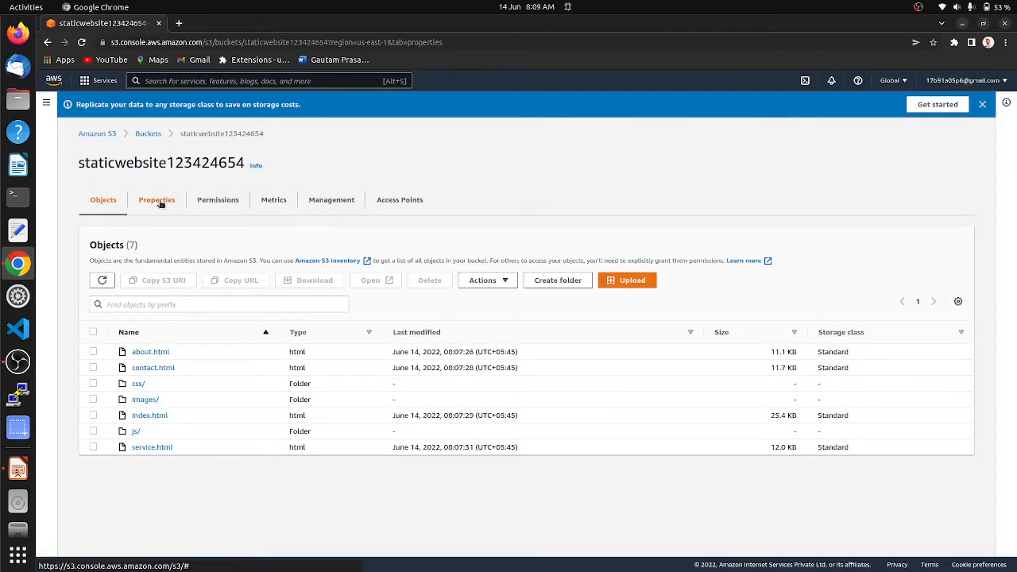
scroll(410, 329, down, 15)
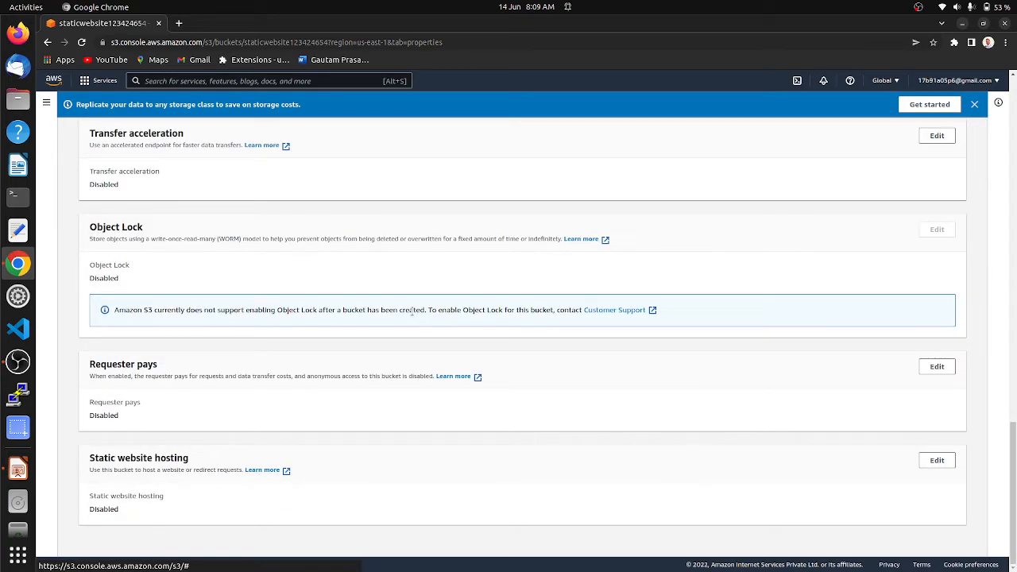
click(935, 461)
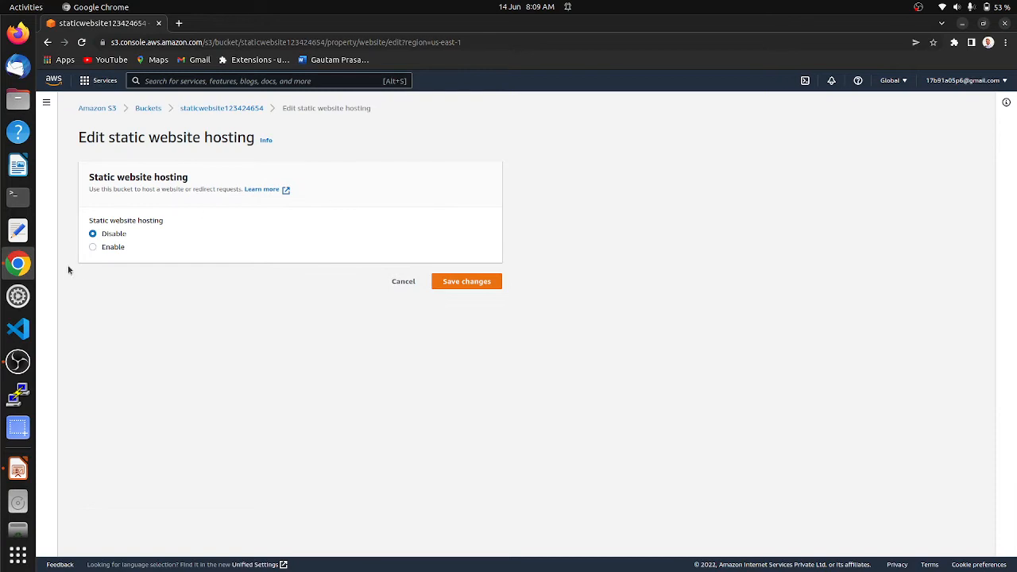
Enable static website hosting with index.html as index document and error.html as error document
click(92, 249)
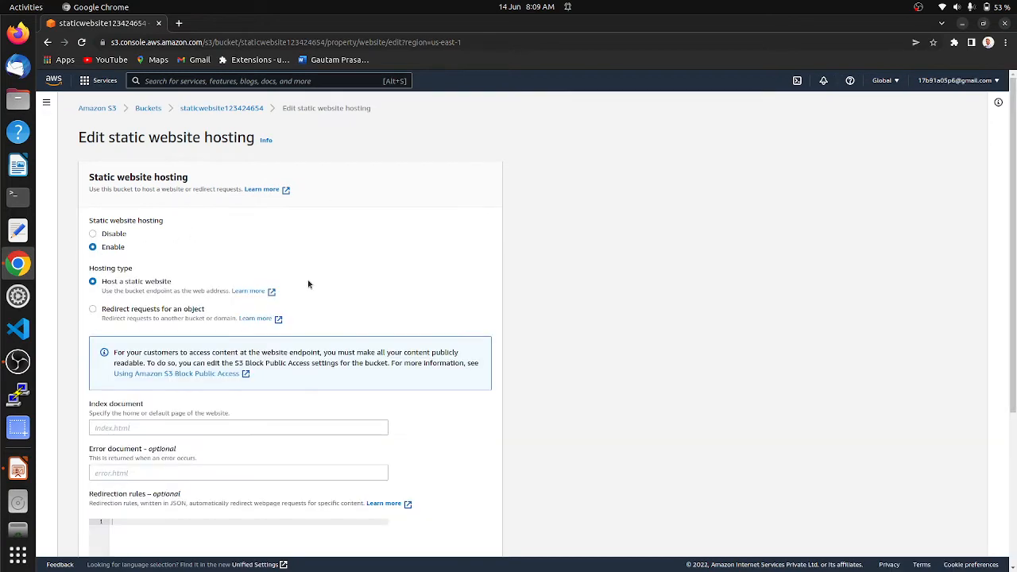
scroll(307, 334, down, 3)
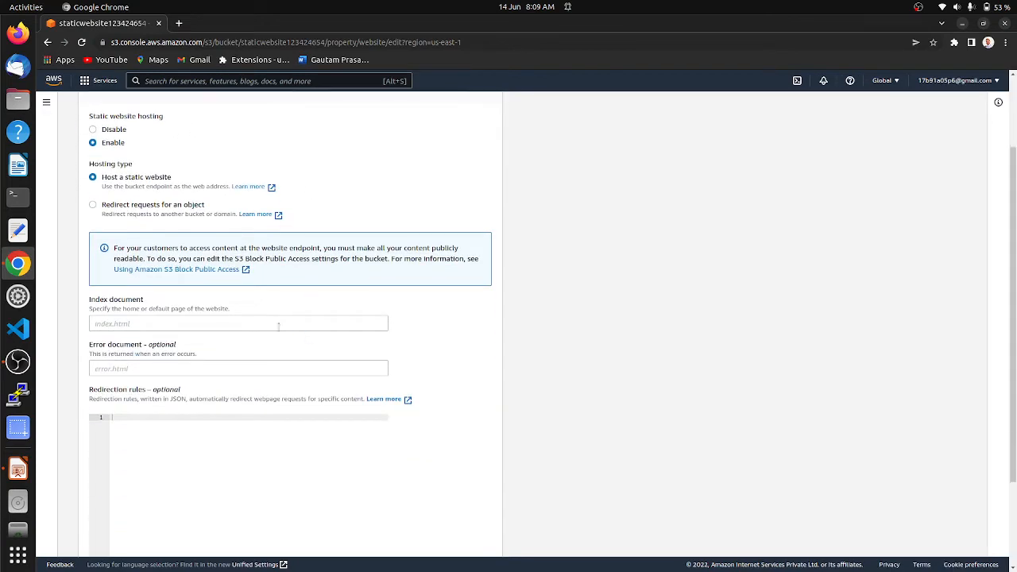
click(126, 325)
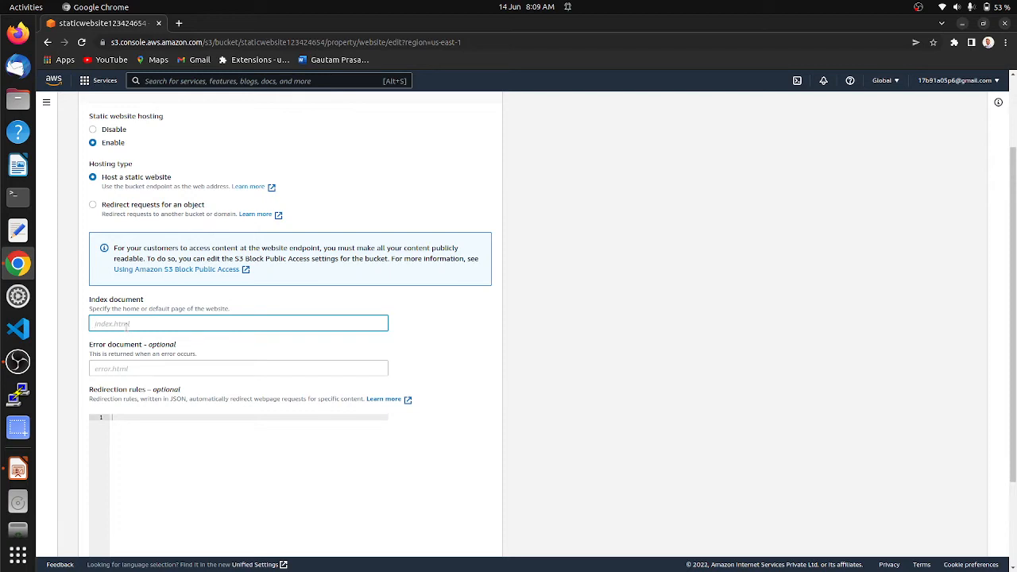
text(index.html)
click(138, 371)
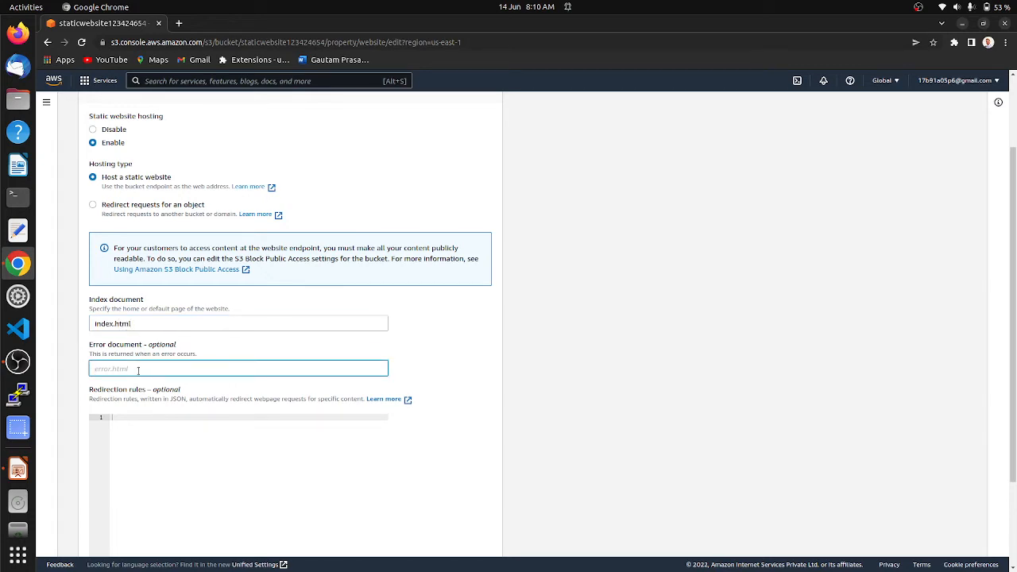
text(error.html)
scroll(138, 370, down, 3)
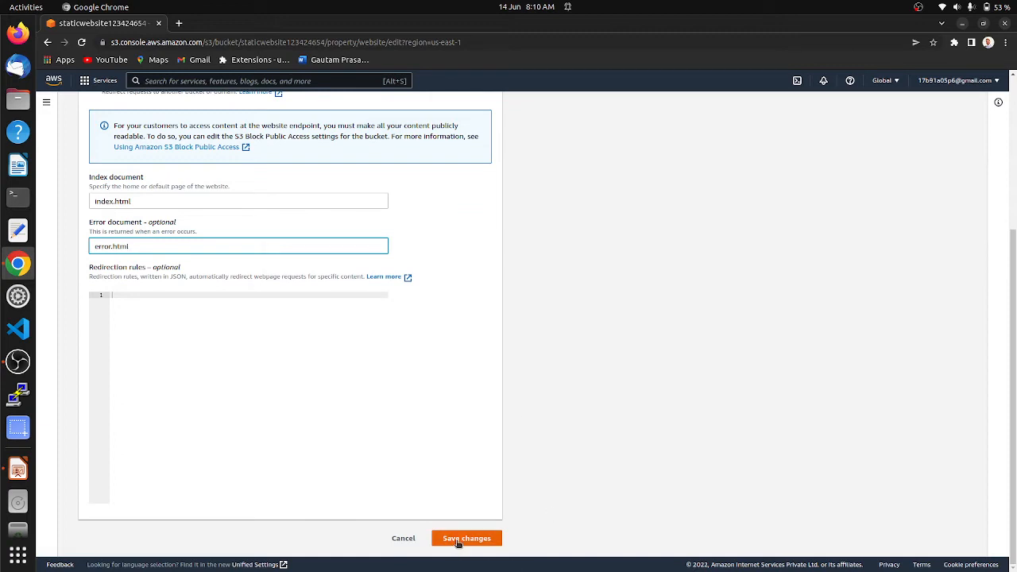
click(458, 541)
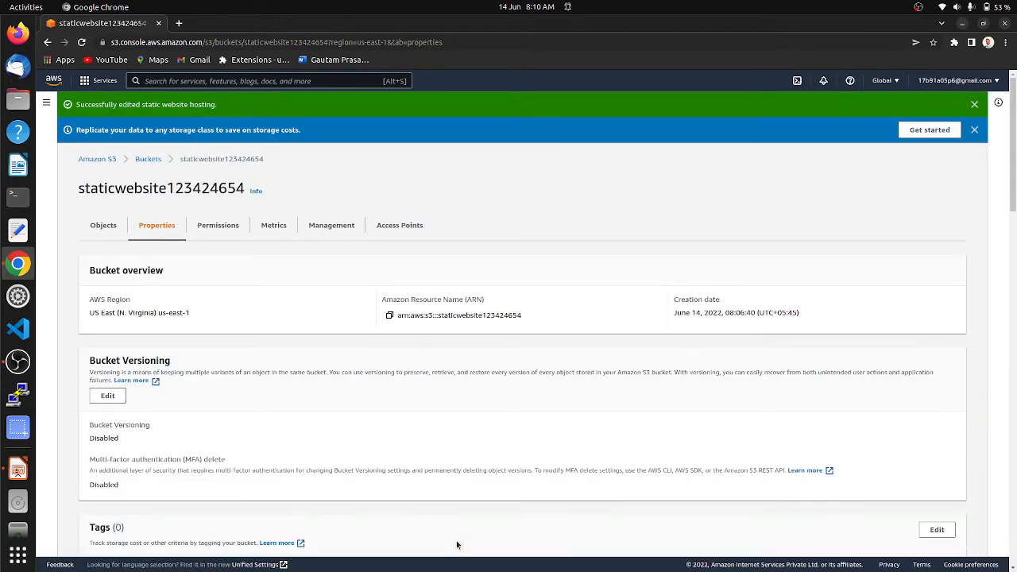
Scroll down to the bucket website endpoint, checking the next step in the slides
scroll(538, 437, down, 10)
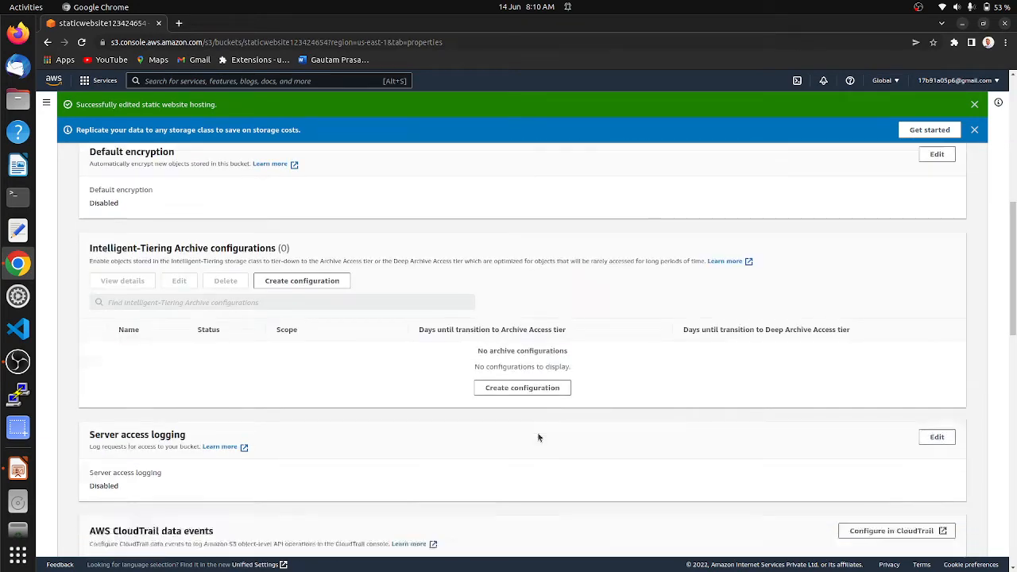
scroll(538, 437, down, 5)
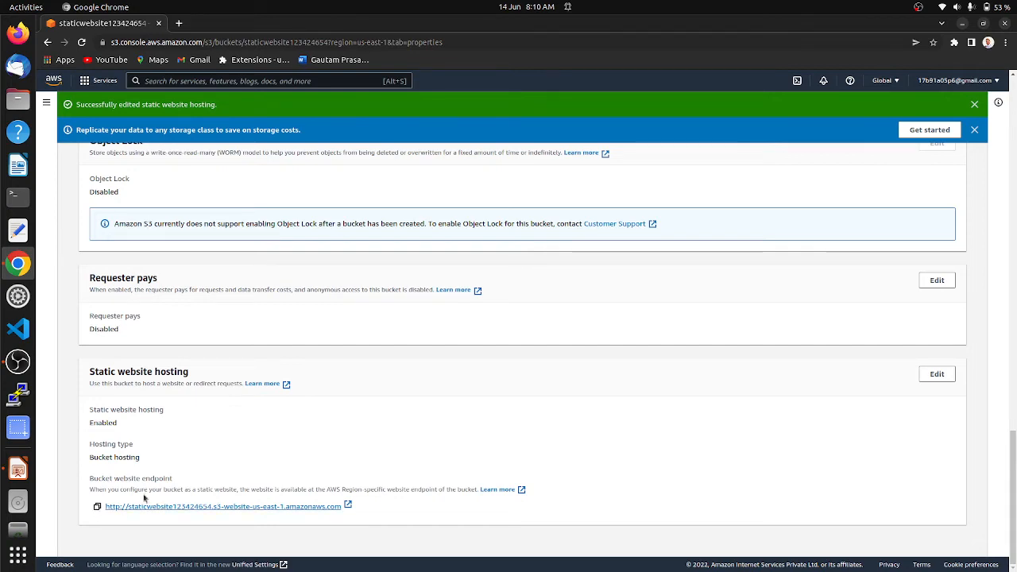
click(19, 469)
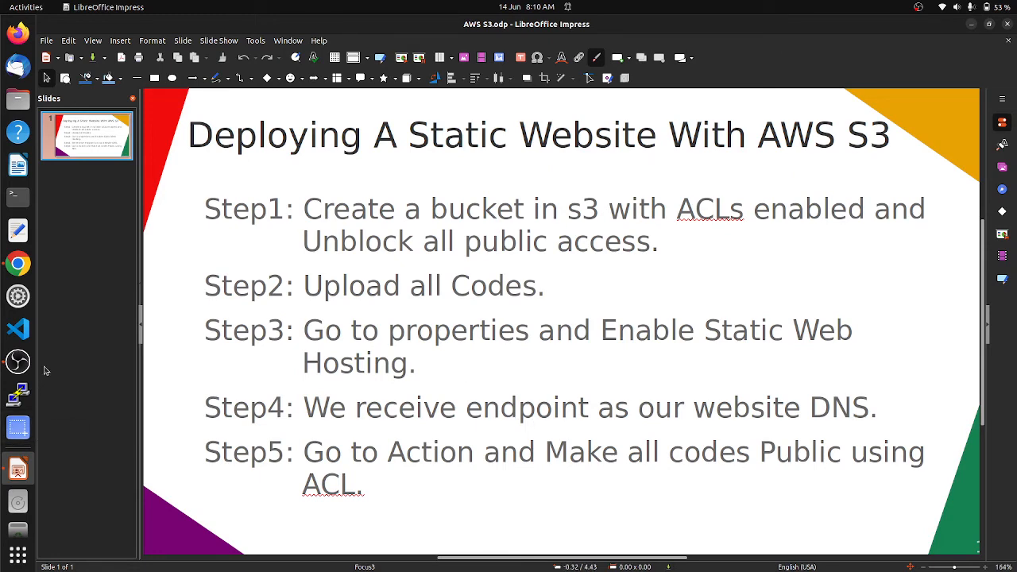
click(18, 263)
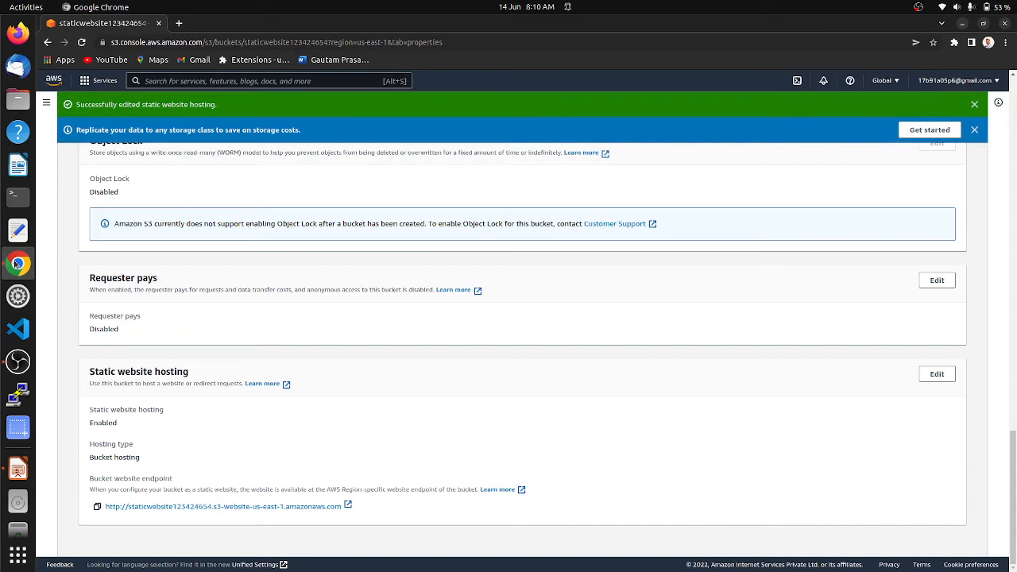
click(98, 509)
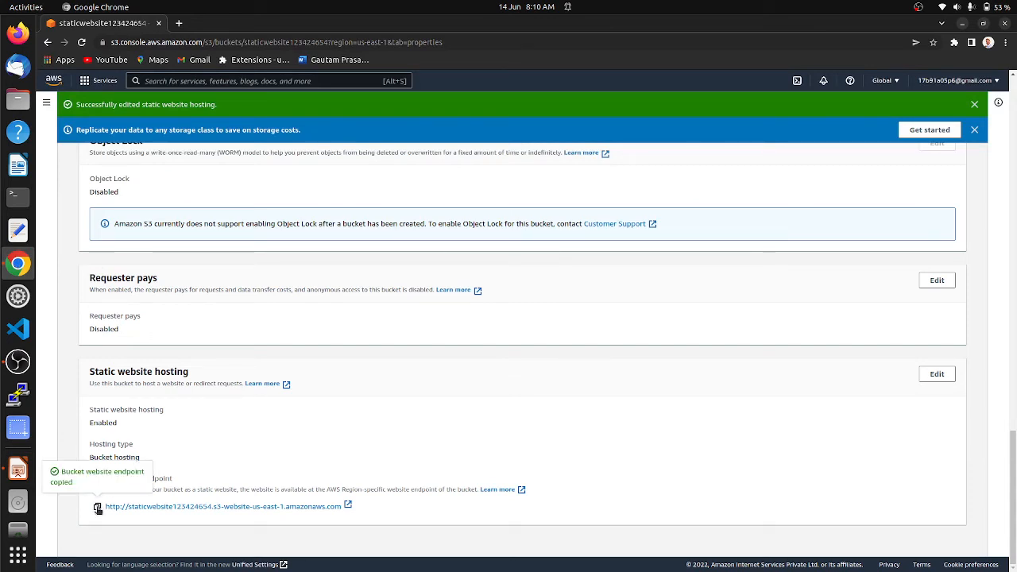
click(180, 24)
click(211, 44)
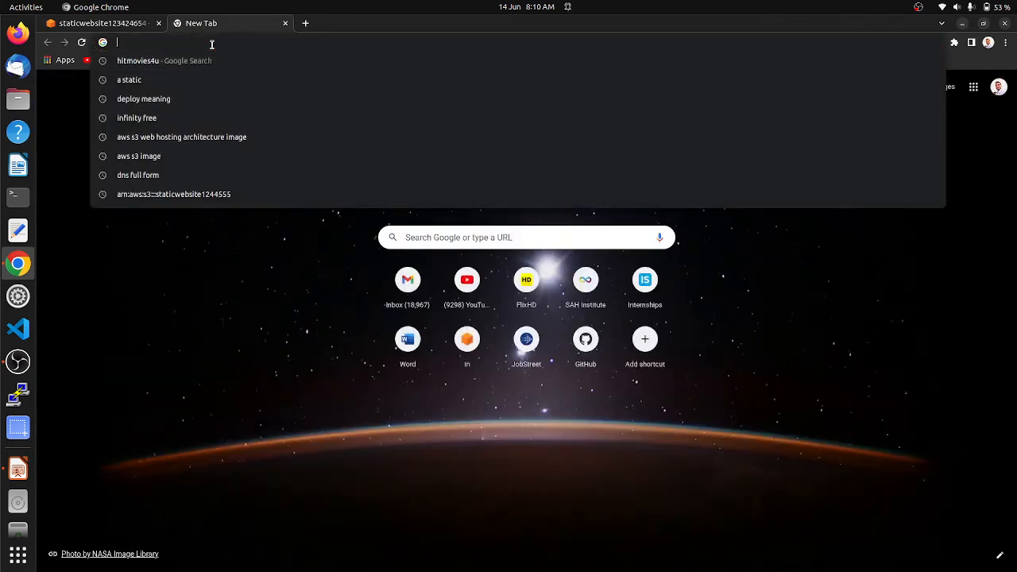
key(ctrl+v)
key(Return)
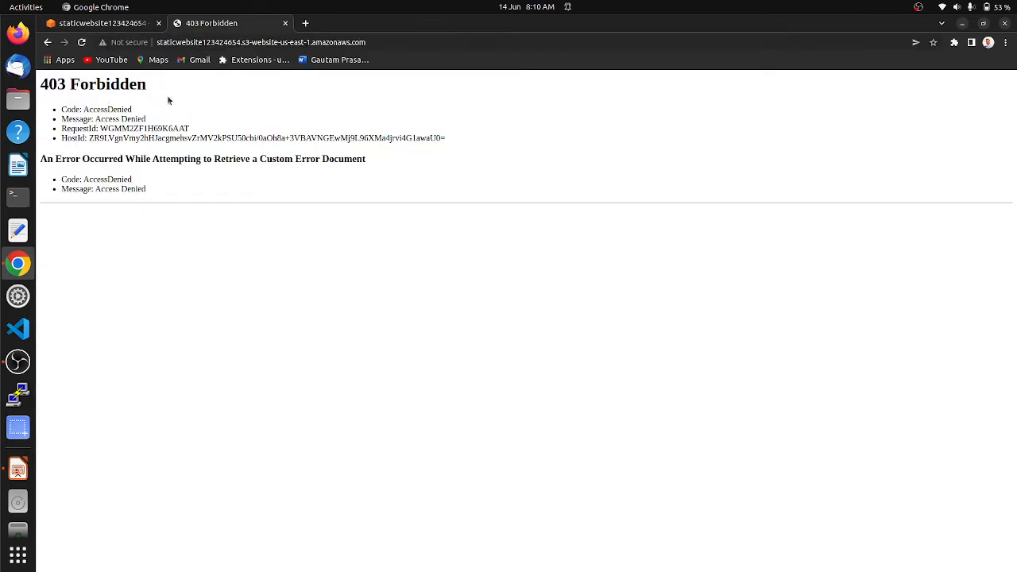
click(98, 25)
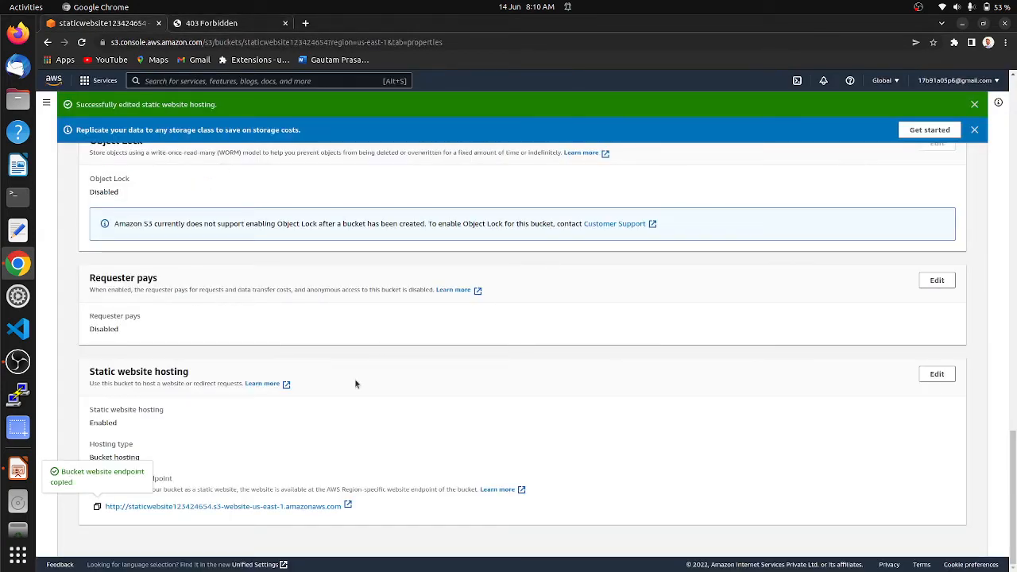
Scroll Properties back to the top and view the Step 5 slide: make all objects public using ACL
scroll(355, 383, up, 15)
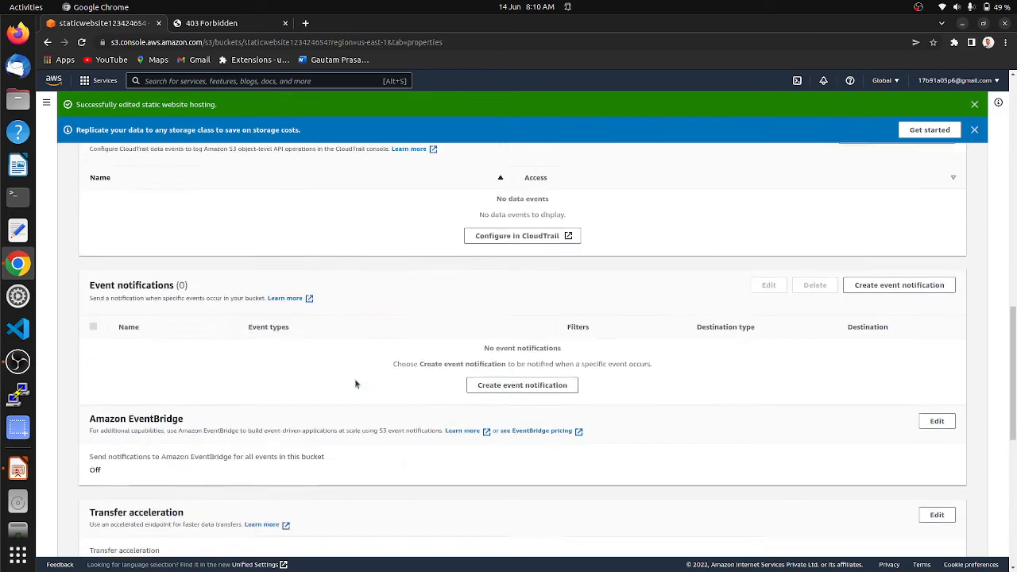
scroll(355, 383, up, 3)
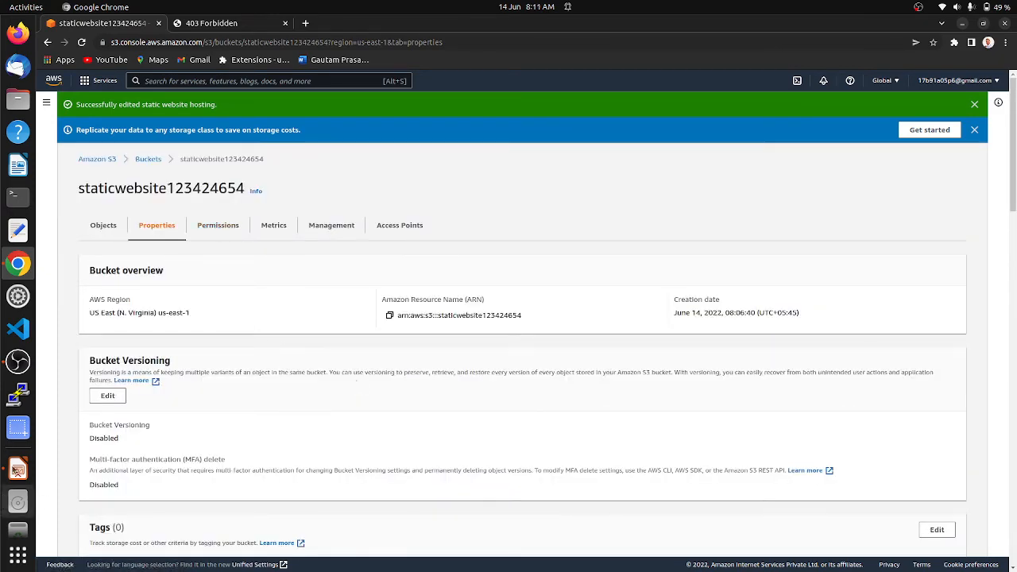
click(18, 470)
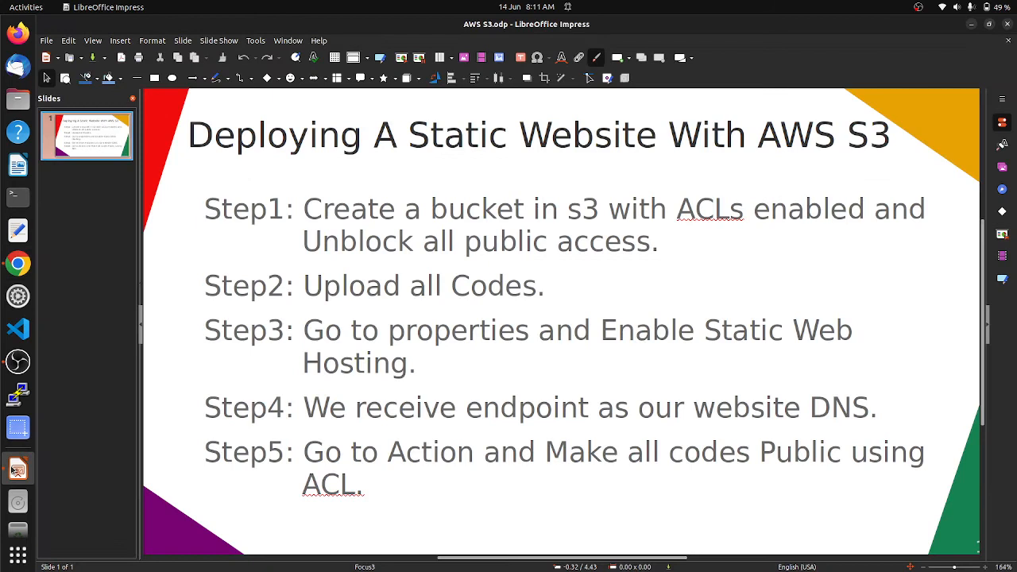
Review the five deployment steps on the Impress slide, then go back to the bucket's Properties page in Chrome
click(423, 482)
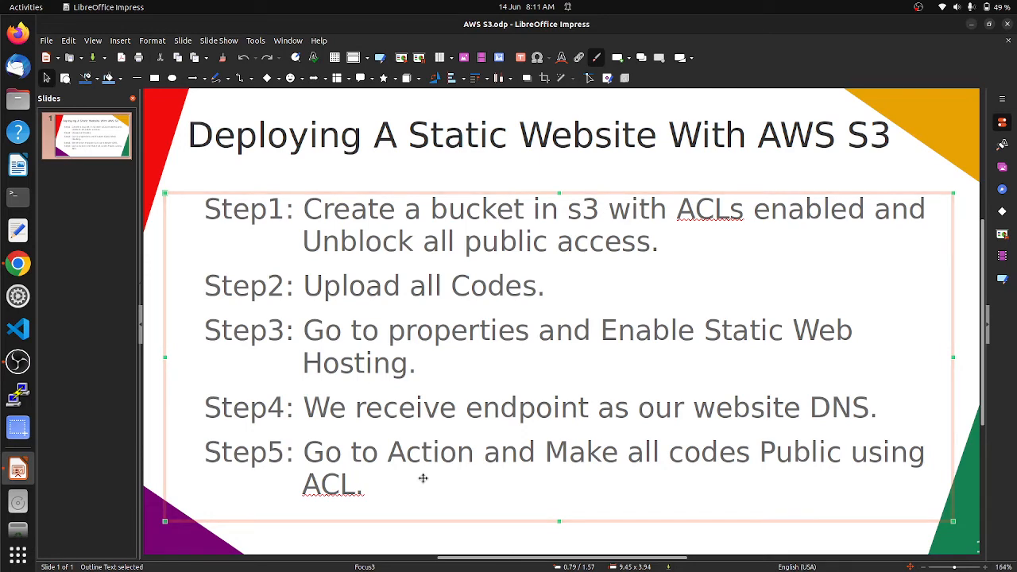
click(18, 263)
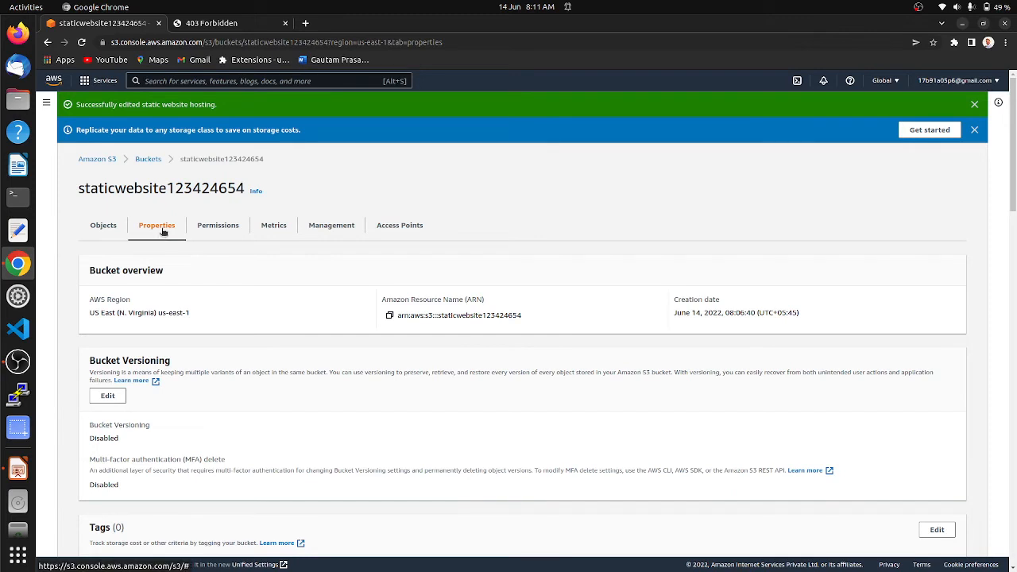
Select all seven objects in staticwebsite123424654 and choose Make public using ACL
click(151, 159)
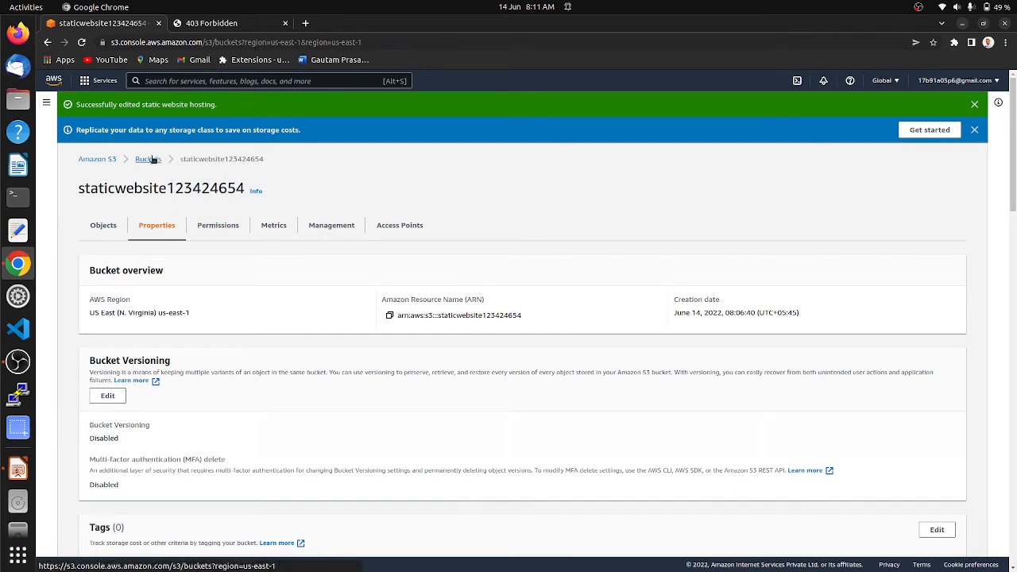
click(308, 315)
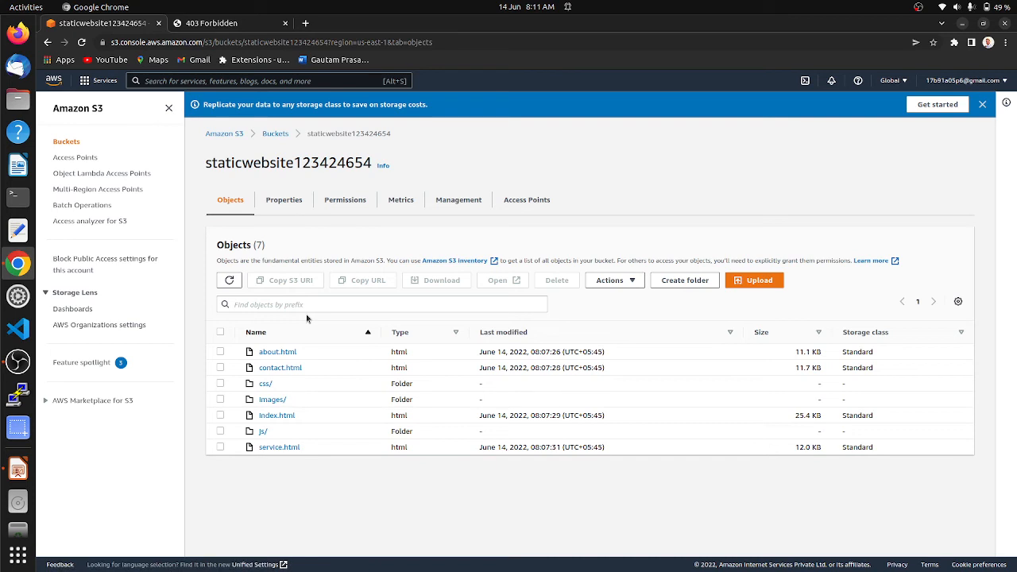
click(220, 332)
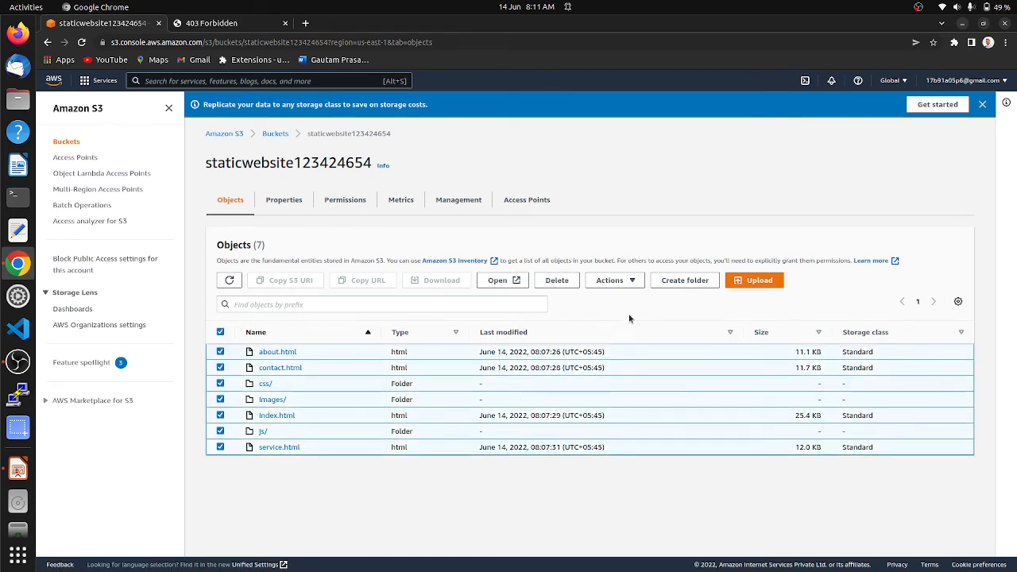
click(634, 281)
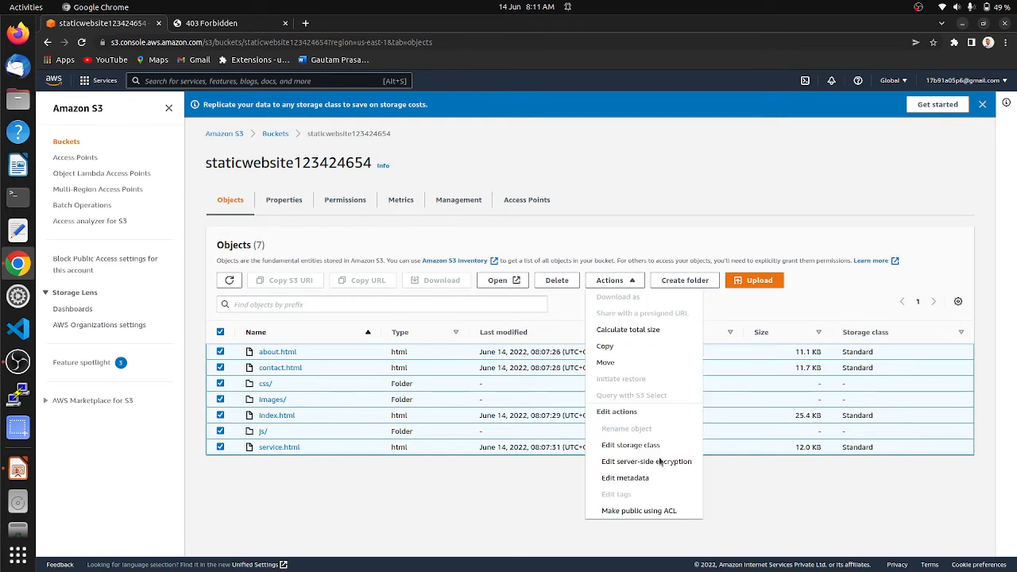
click(619, 512)
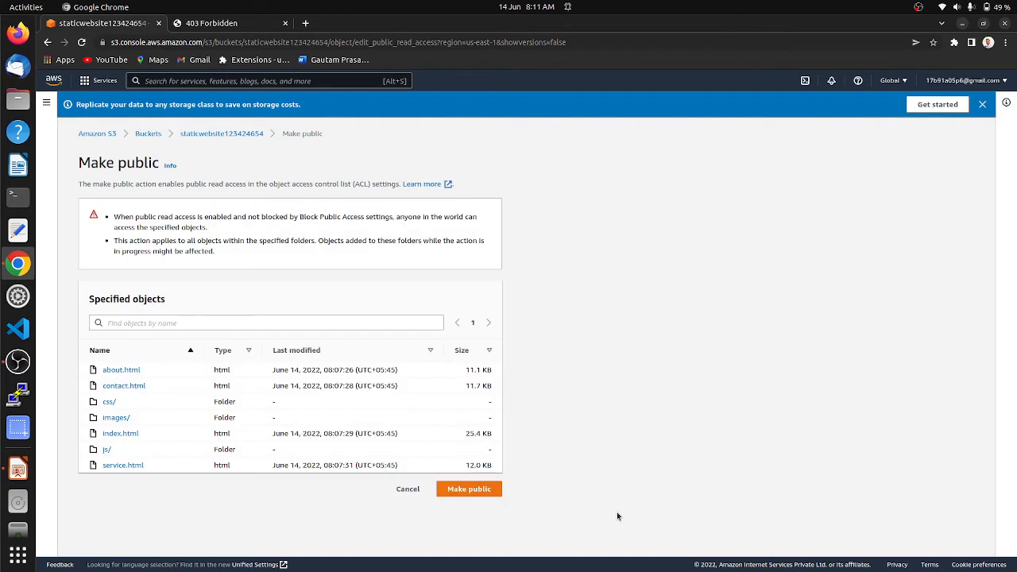
Make the bucket's 35 objects publicly readable, with none failing, and close the status page
click(478, 489)
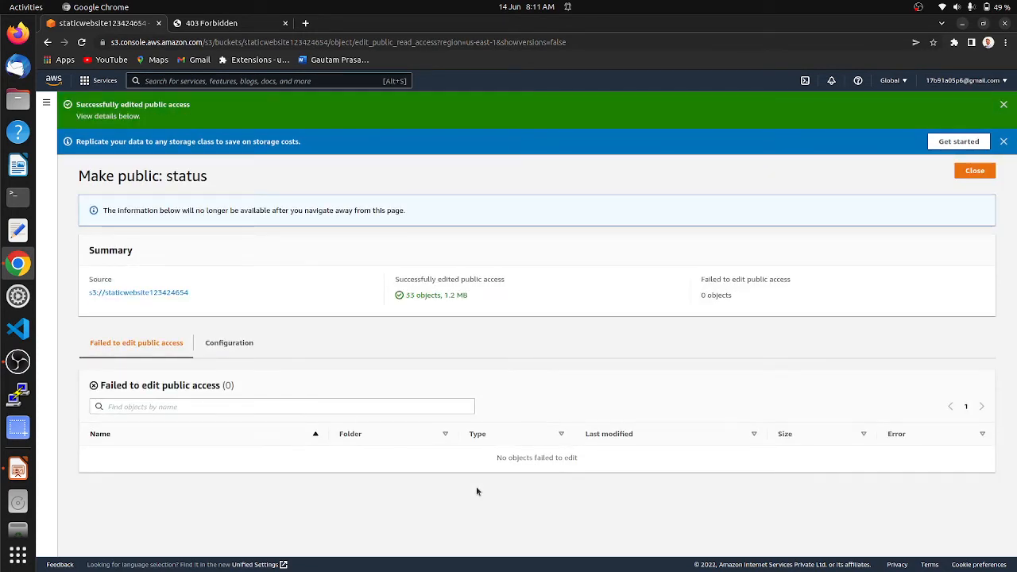
click(975, 172)
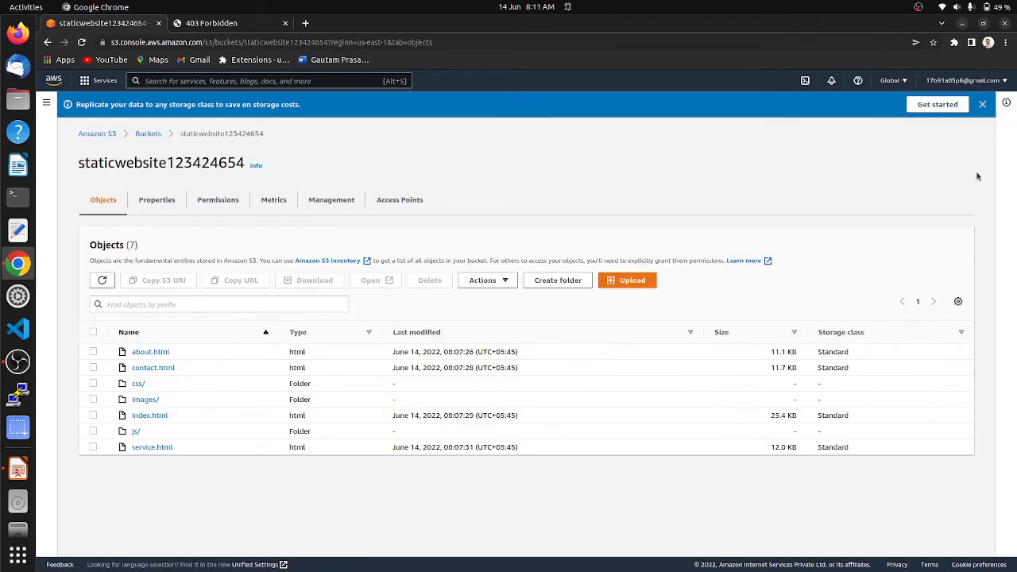
Reload the website endpoint to confirm the BWING site now loads, then return to the S3 tab
click(212, 24)
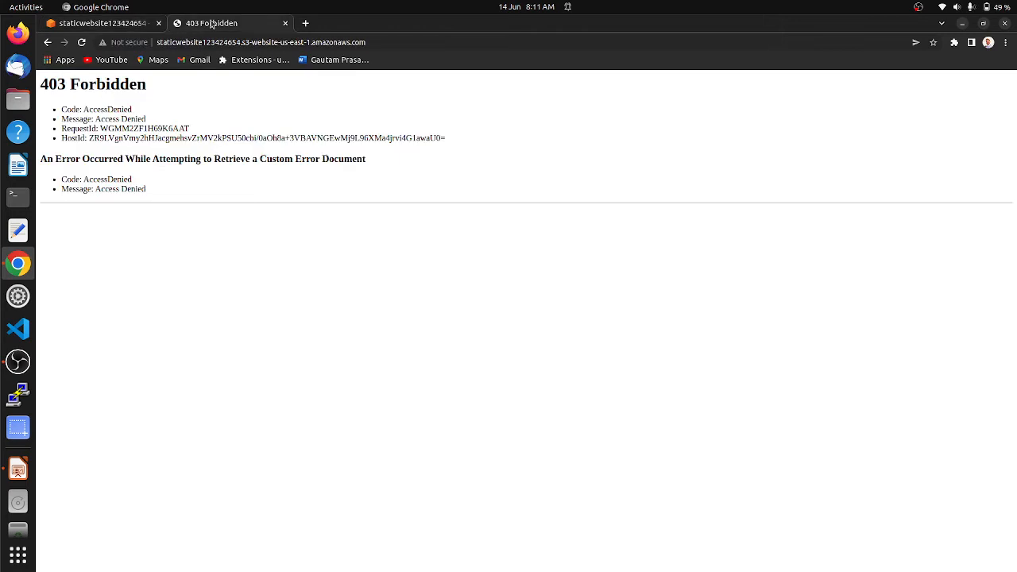
click(82, 42)
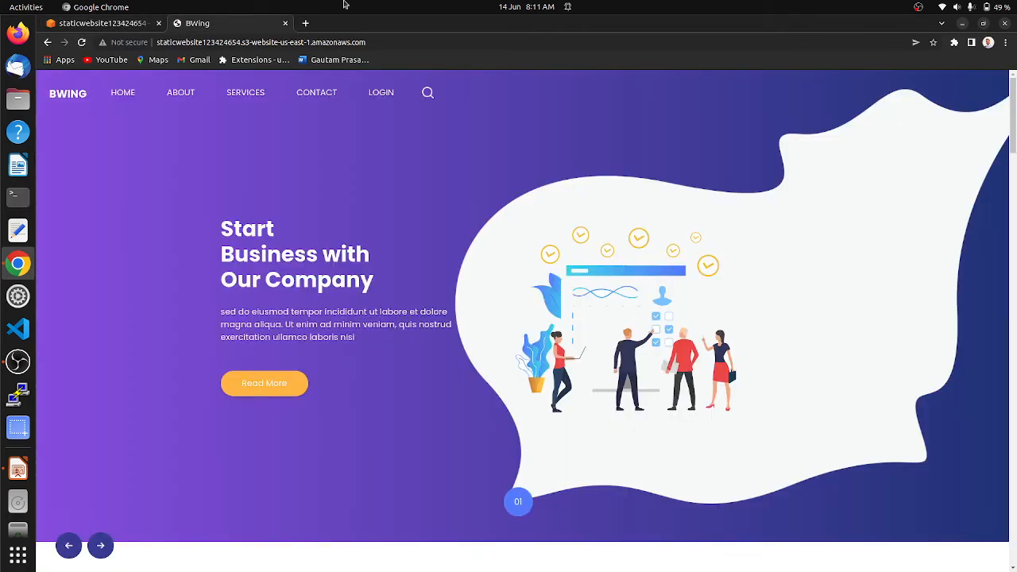
click(387, 44)
click(387, 44)
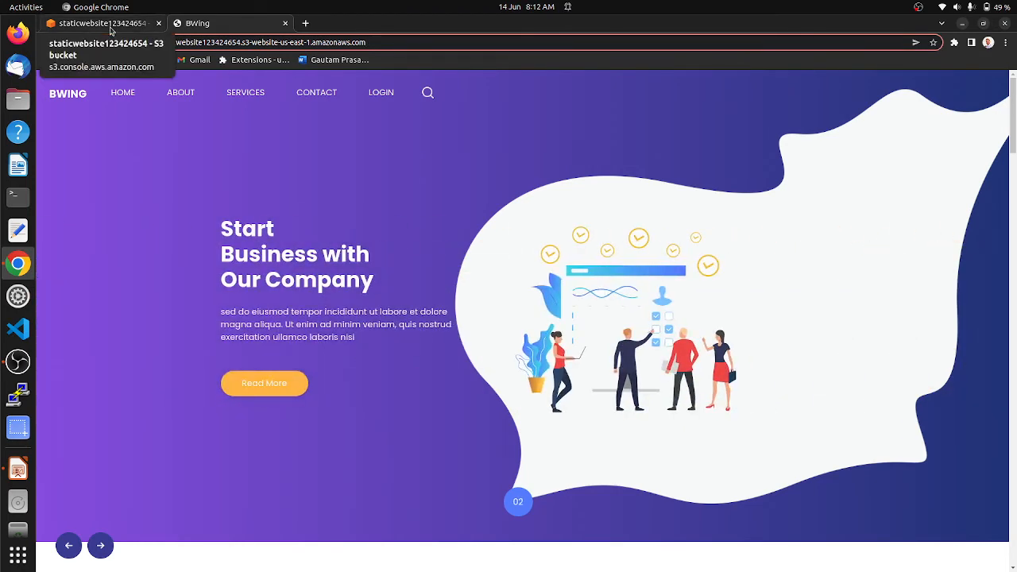
scroll(240, 163, down, 10)
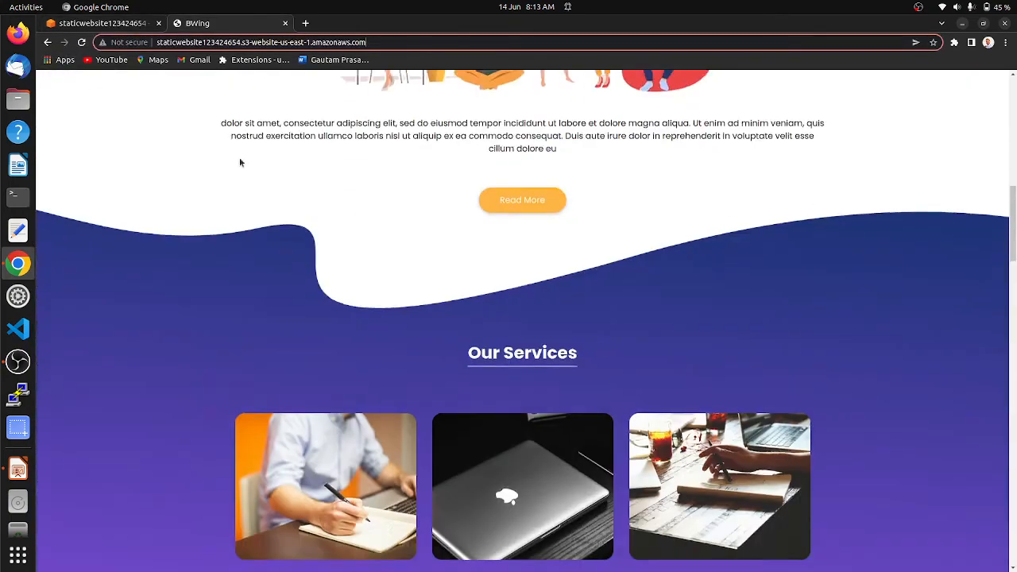
scroll(240, 162, down, 10)
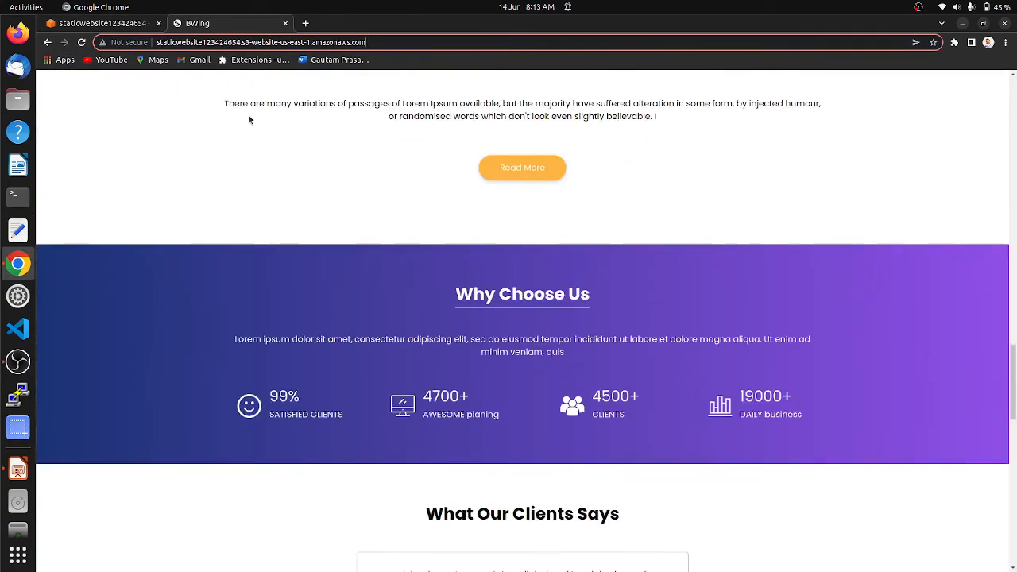
scroll(248, 119, up, 20)
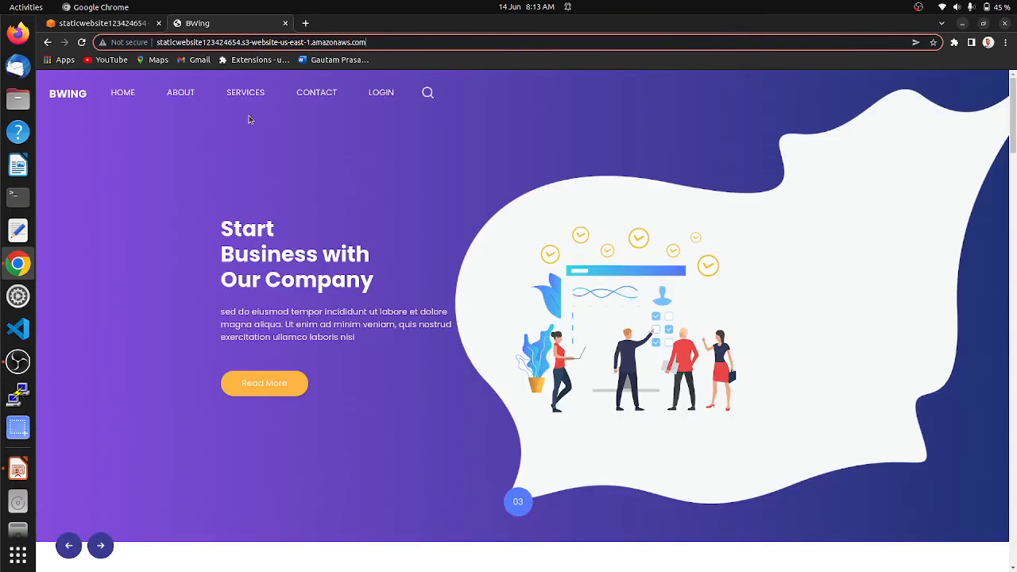
click(119, 24)
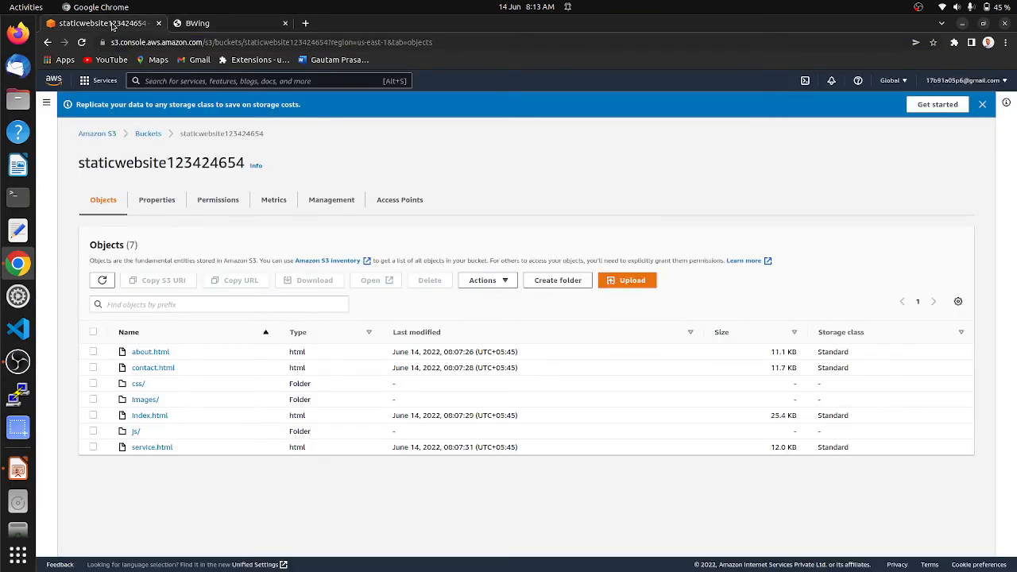
Permanently delete all 35 objects, confirming with 'permanently delete', then return to the buckets list
click(93, 333)
click(429, 281)
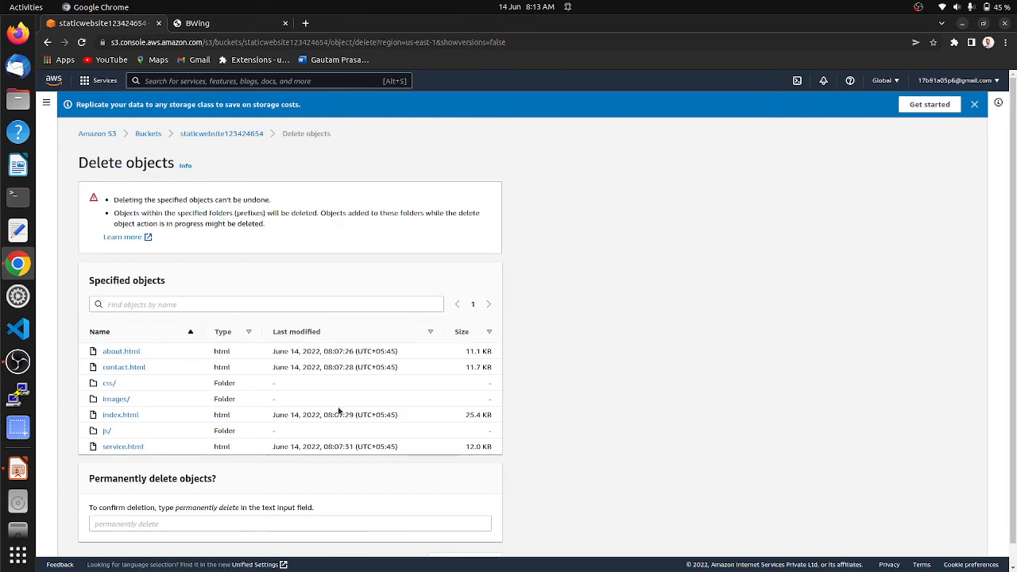
scroll(338, 411, down, 1)
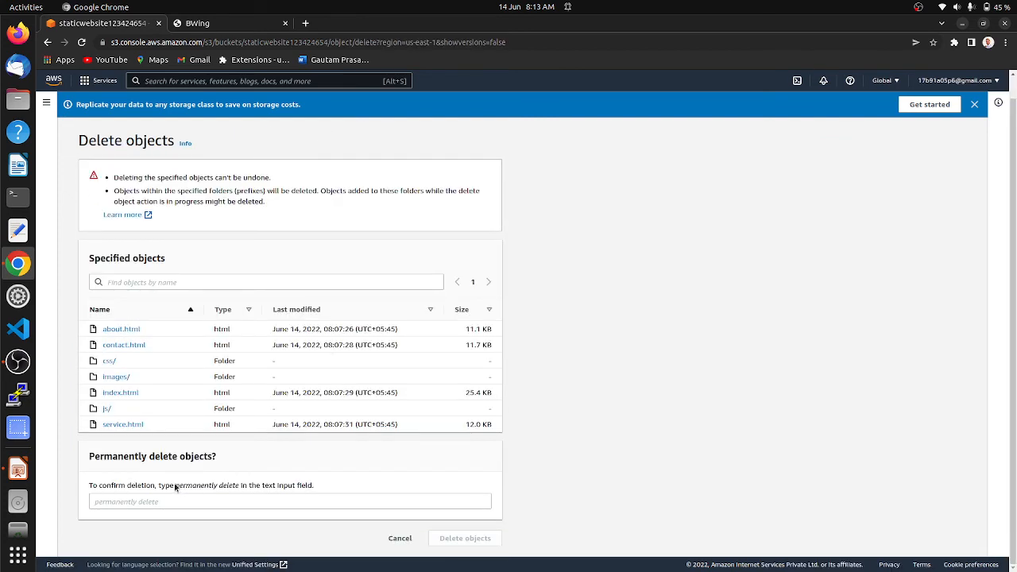
drag(176, 487, 238, 487)
key(ctrl+c)
click(198, 500)
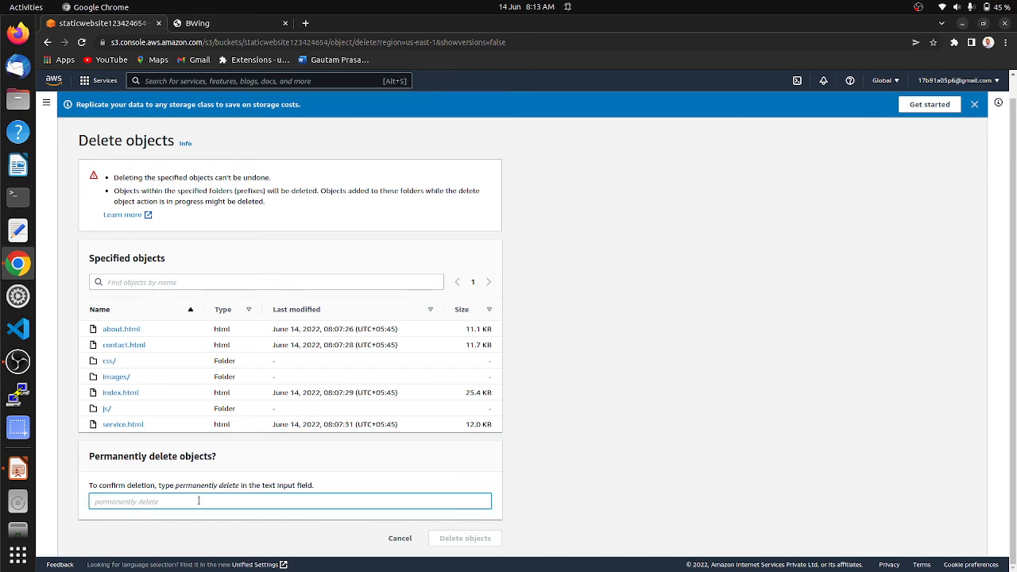
key(ctrl+v)
click(455, 538)
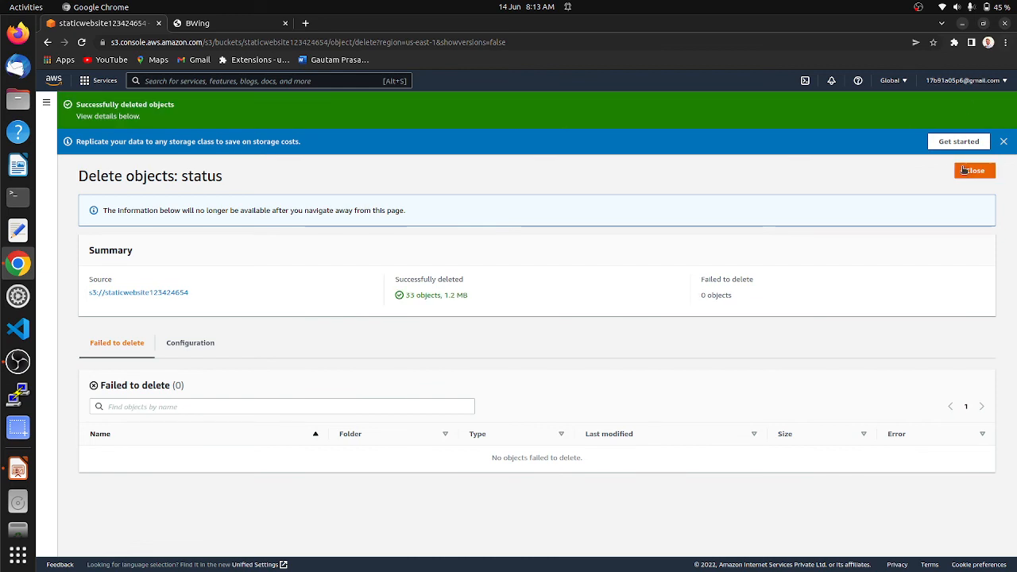
click(966, 172)
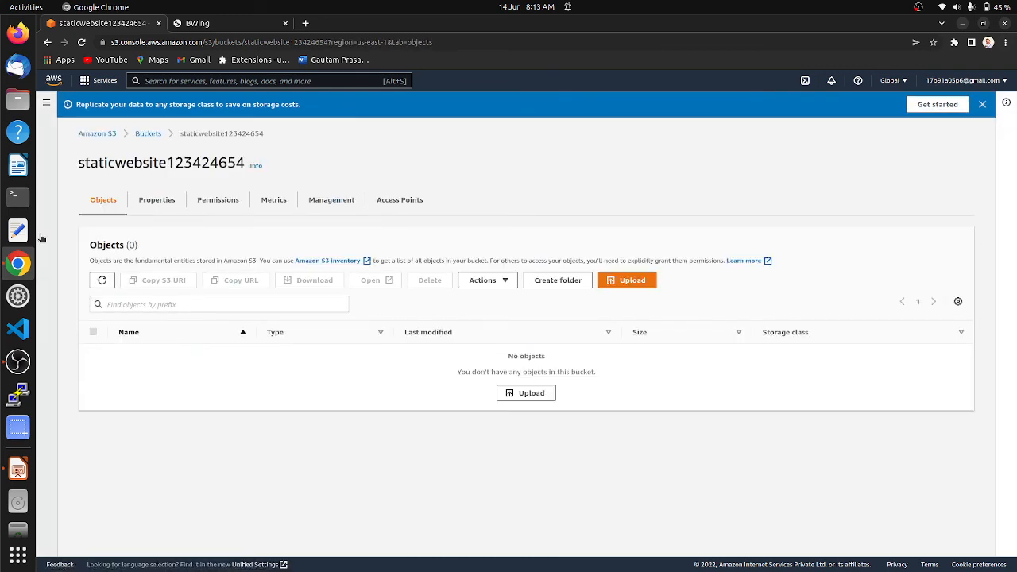
click(154, 134)
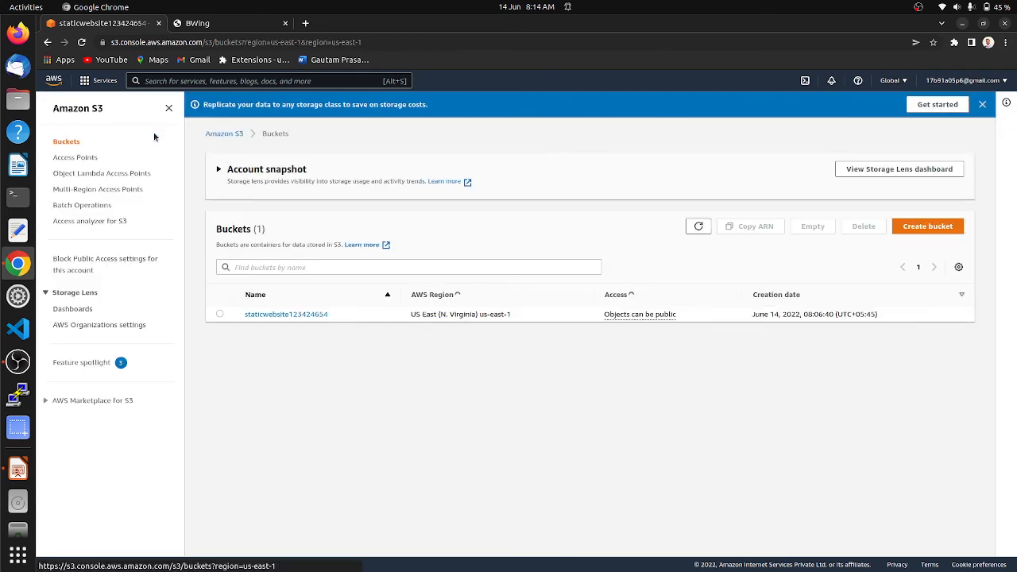
Delete bucket staticwebsite123424654 by confirming its name, then bring the Impress steps slide back
click(220, 314)
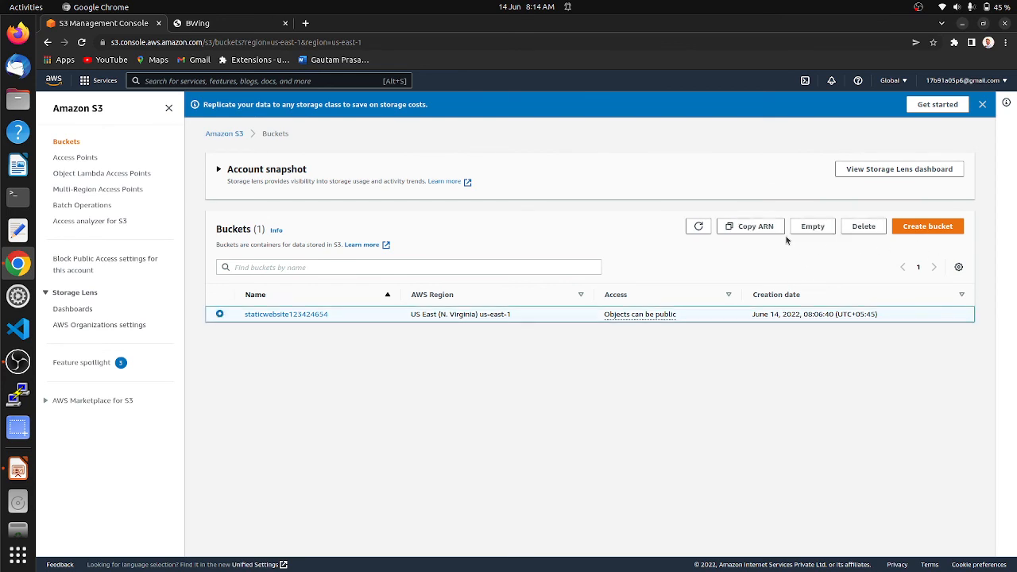
click(864, 226)
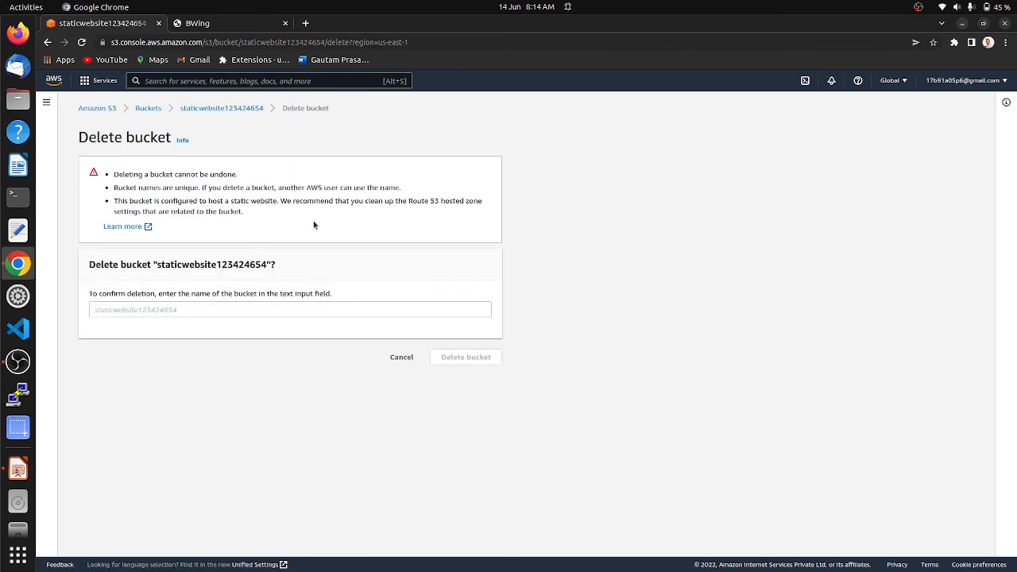
drag(267, 264, 147, 283)
click(139, 309)
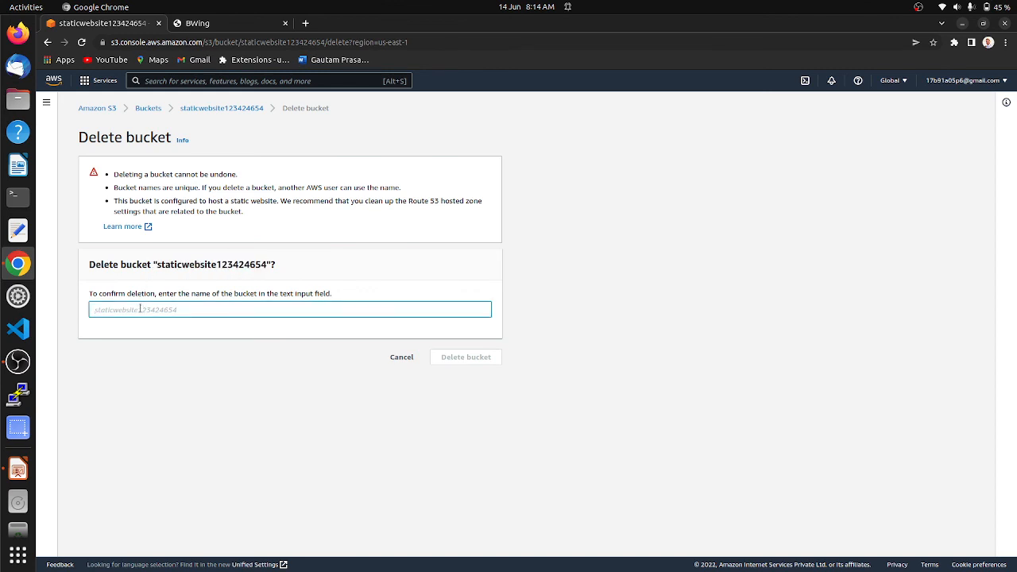
key(ctrl+v)
click(479, 361)
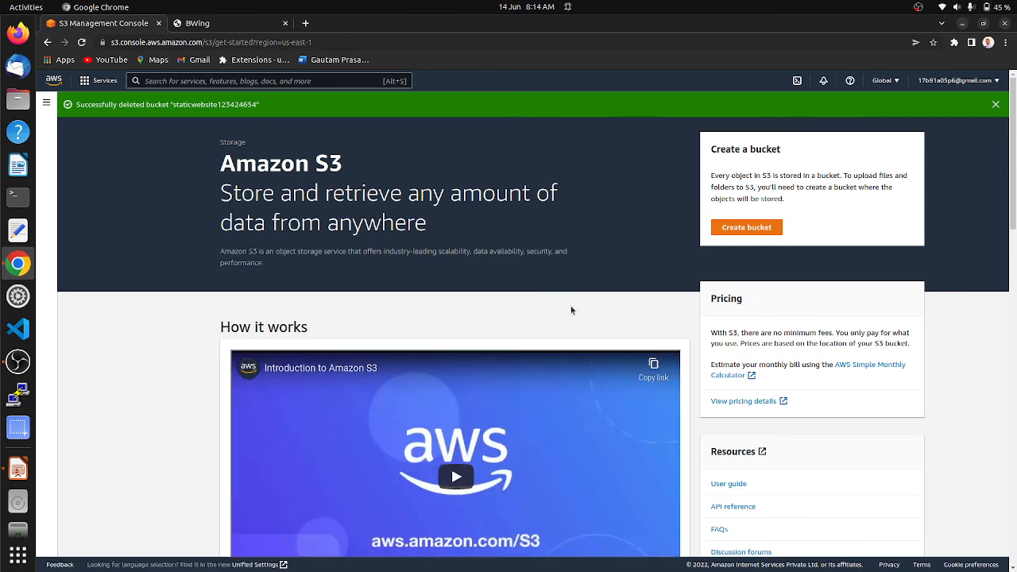
click(17, 468)
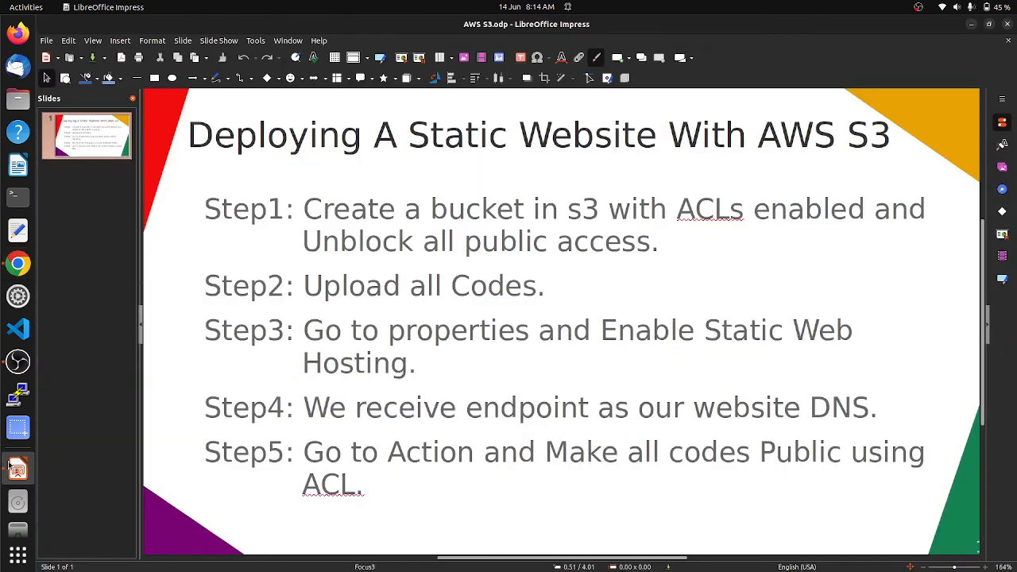